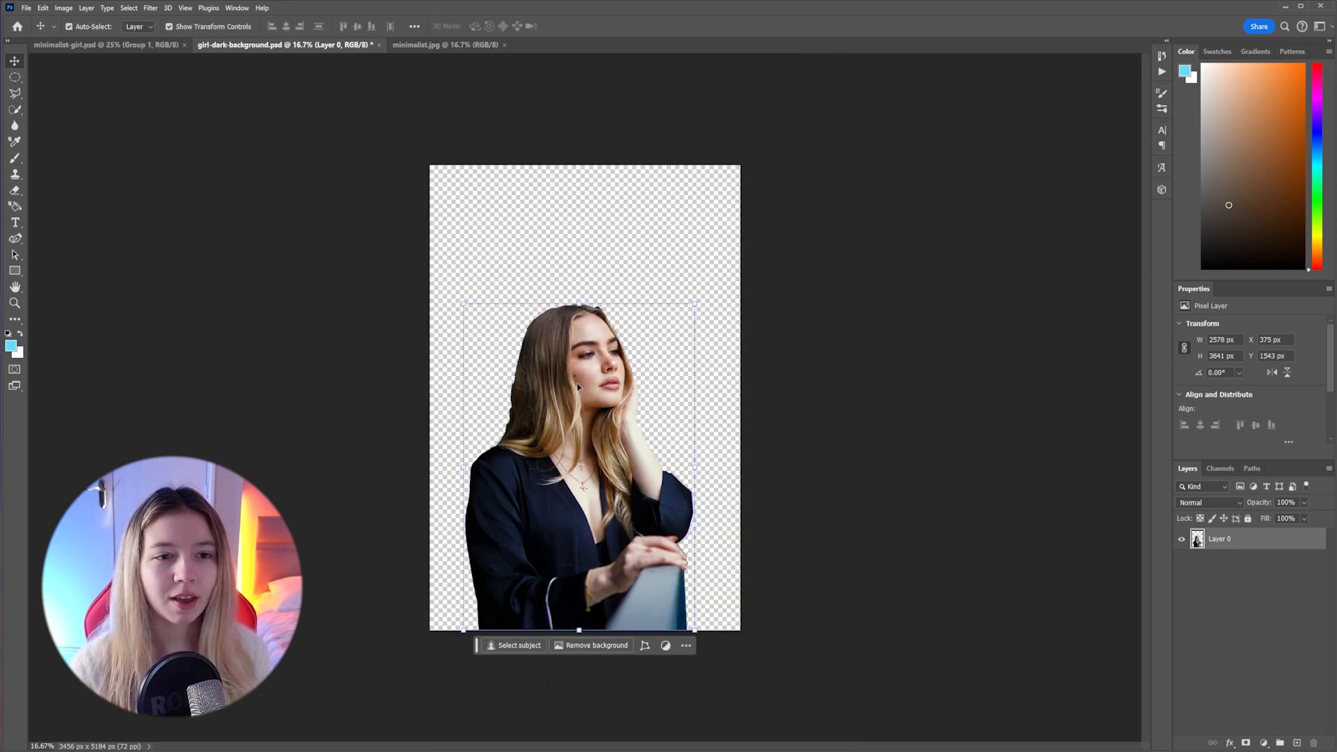
Transfer the roughly cut-out woman into the minimalist.jpg document and scale her layer to 87.52%
drag(578, 386, 574, 451)
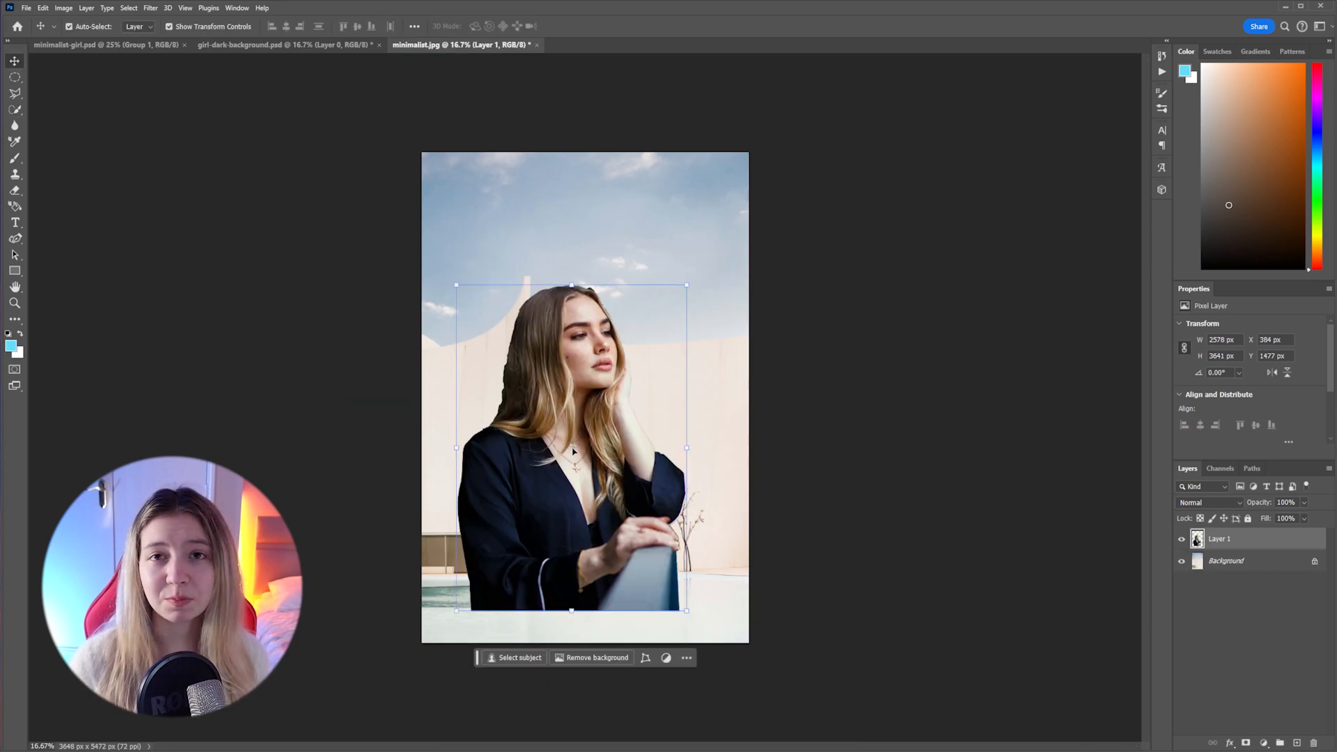
drag(457, 285, 489, 318)
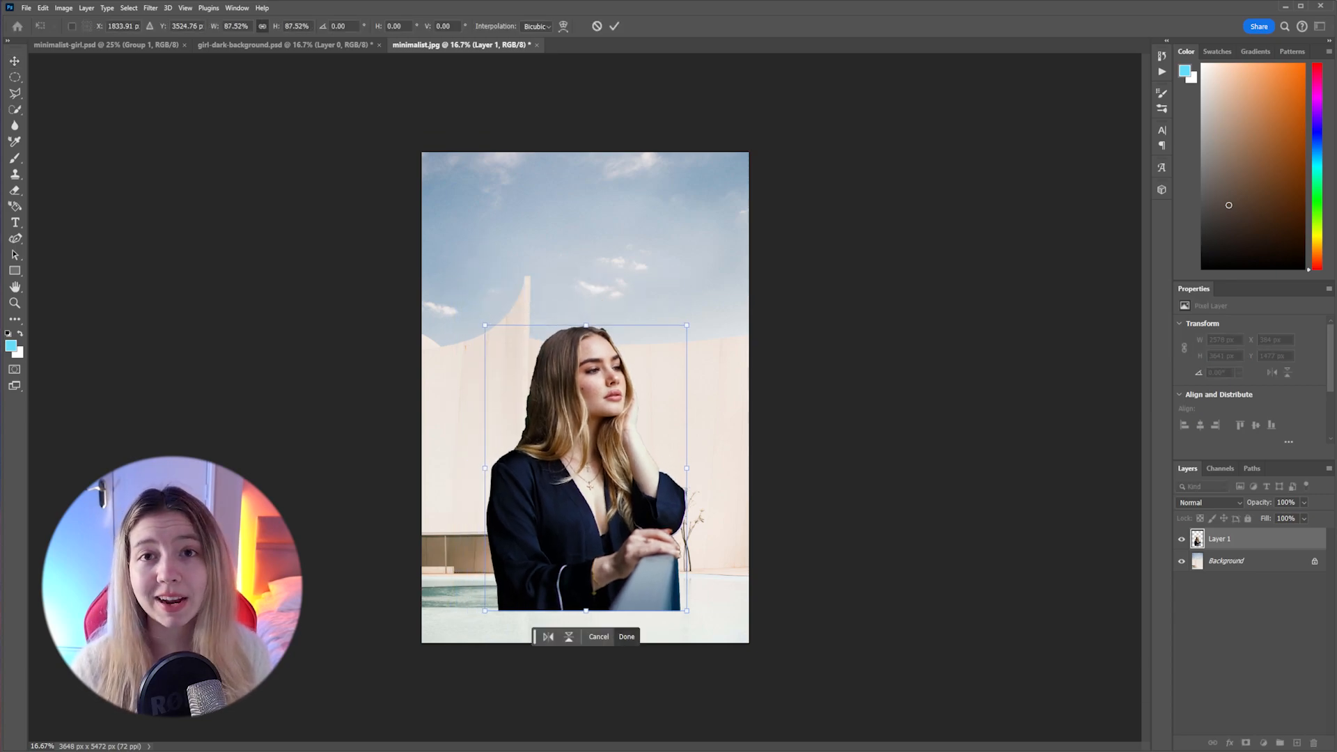
key(ctrl+plus)
key(ctrl+plus)
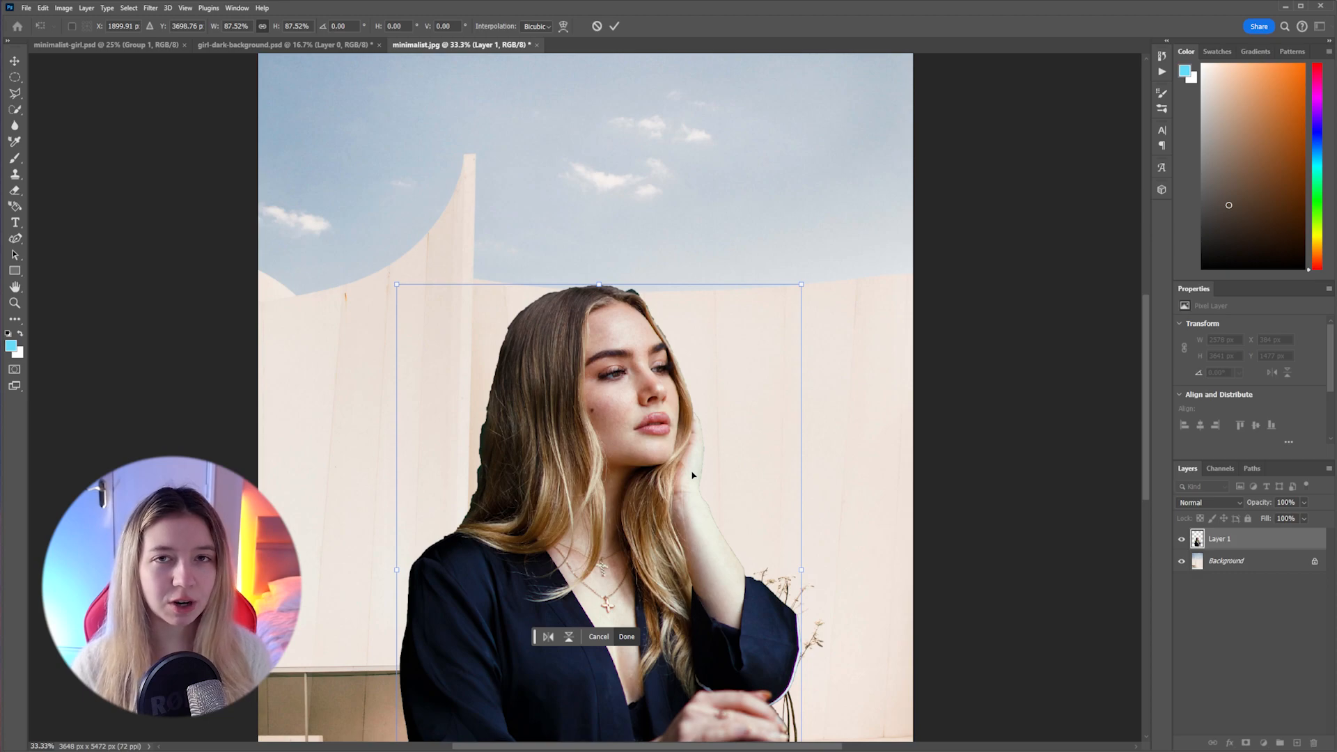
click(616, 26)
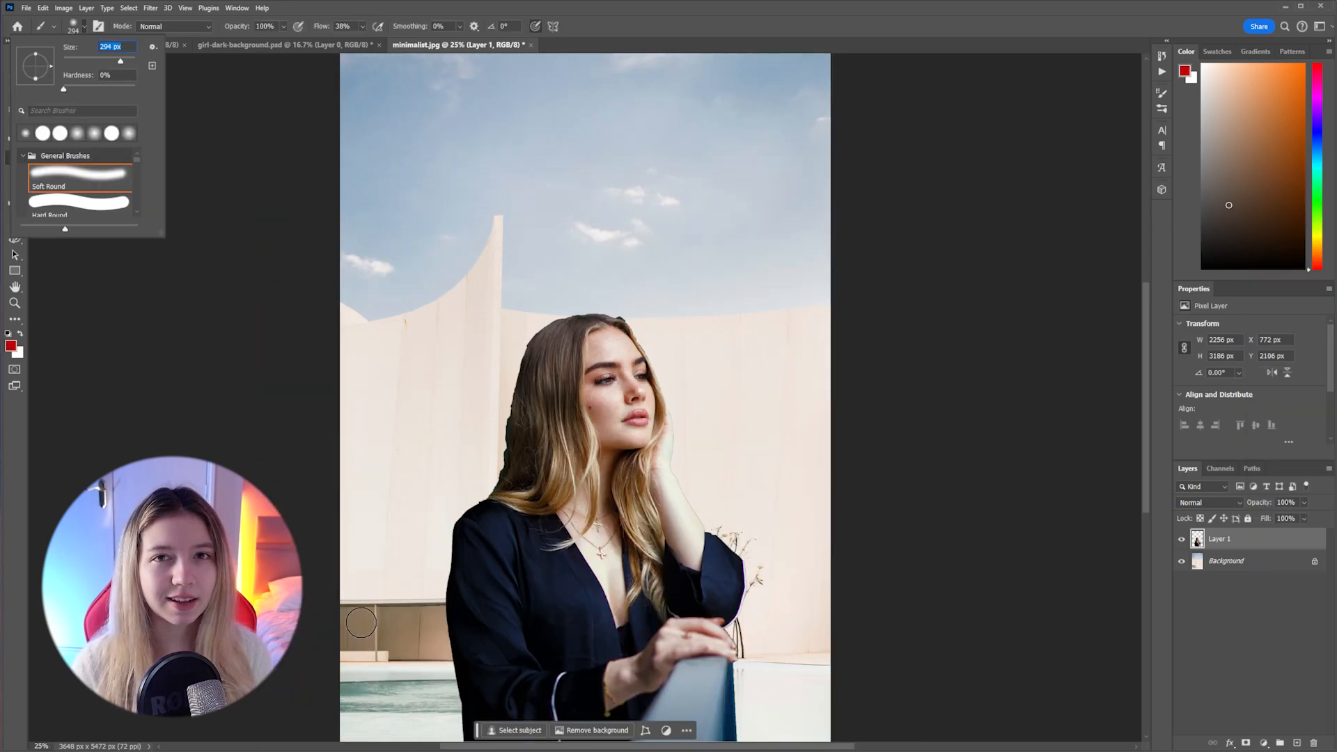
Paint a large red cross over the composite with the Soft Round brush
drag(354, 607, 902, 156)
drag(414, 183, 730, 639)
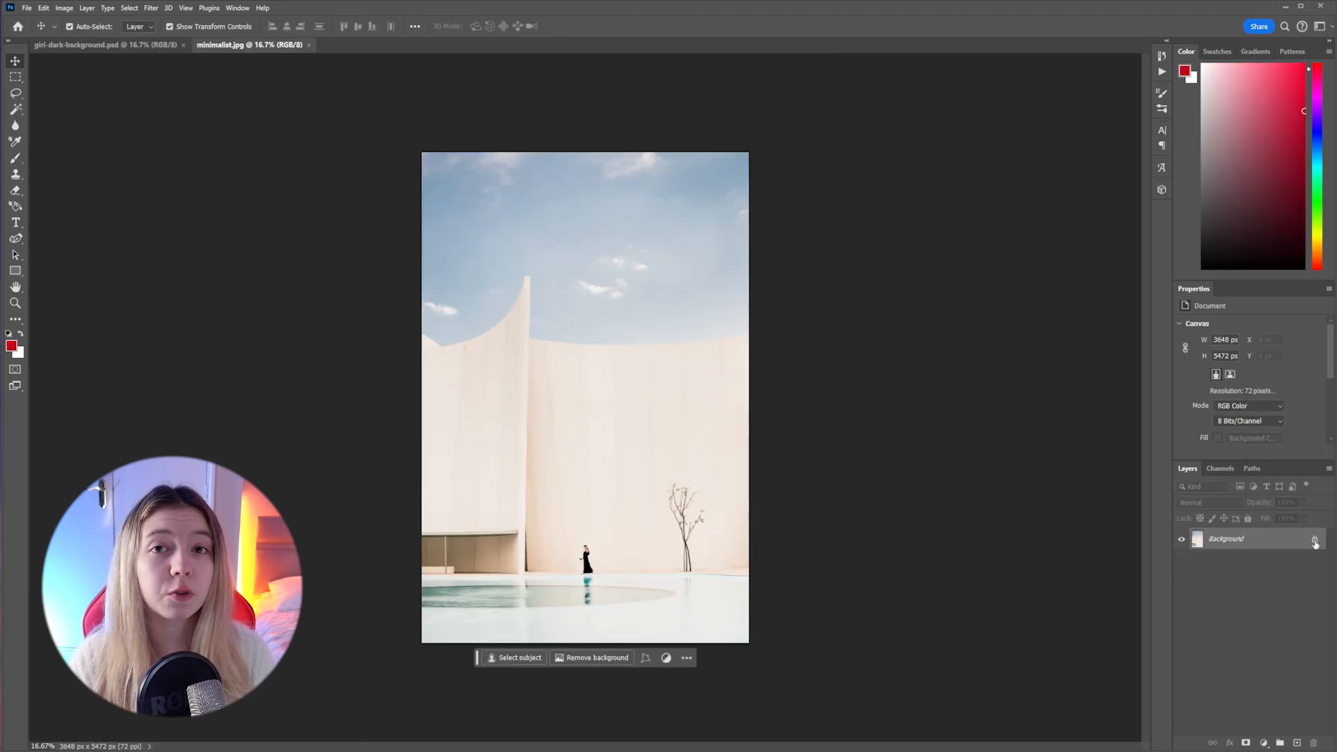
Unlock the background layer of minimalist.jpg, then use Select Subject on the woman in girl-dark-background.psd
click(610, 413)
click(105, 45)
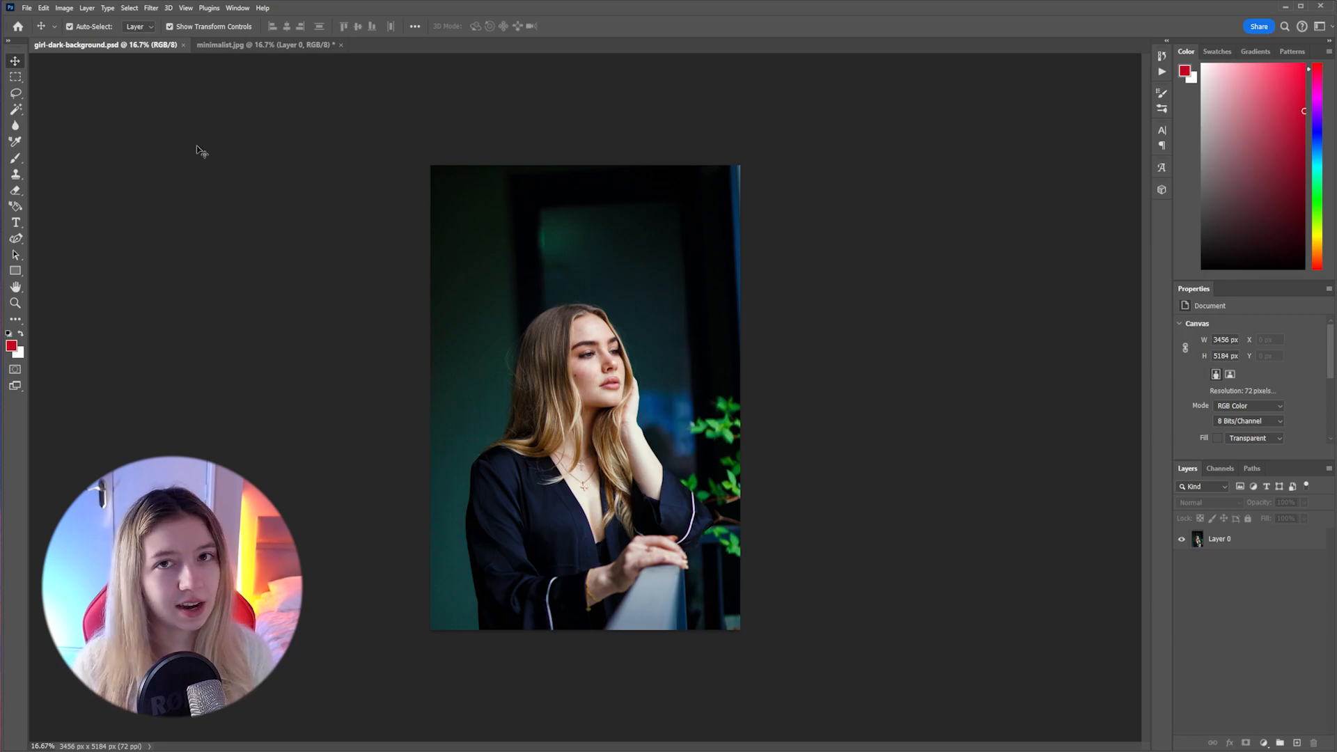
click(568, 589)
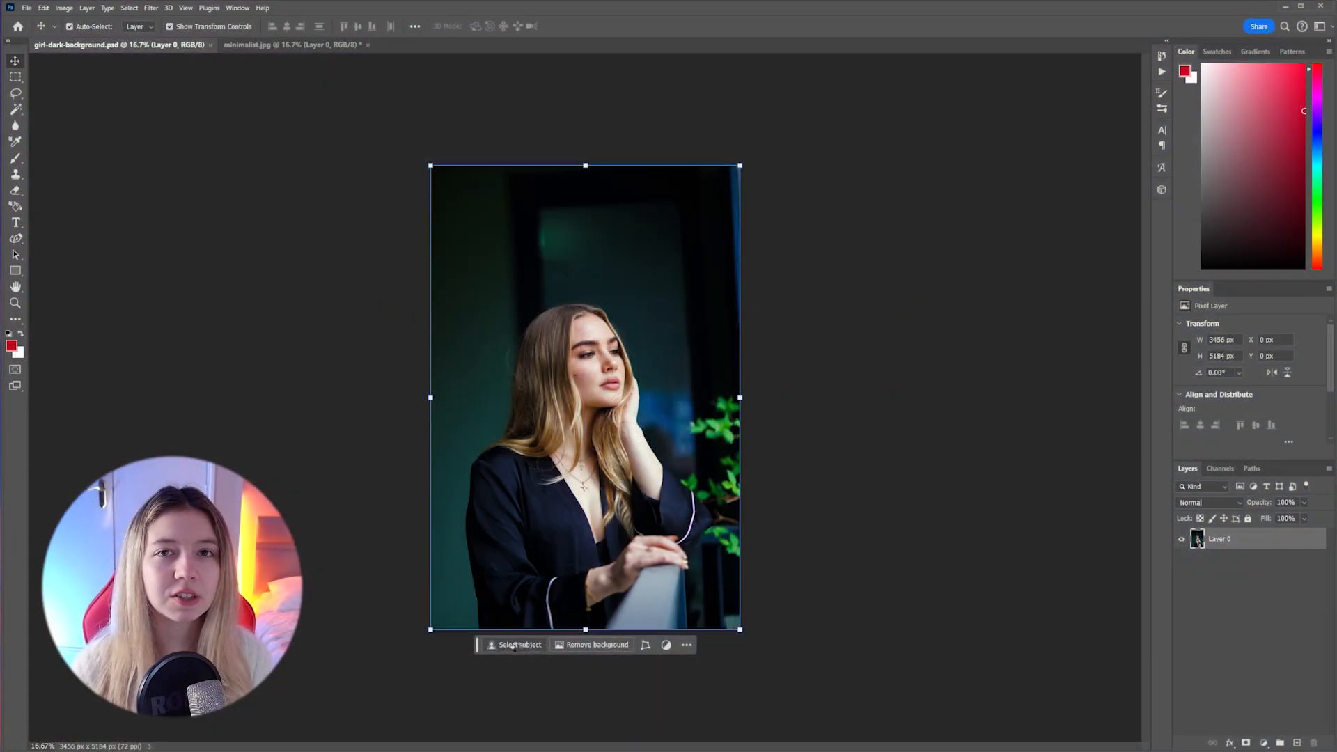
click(515, 645)
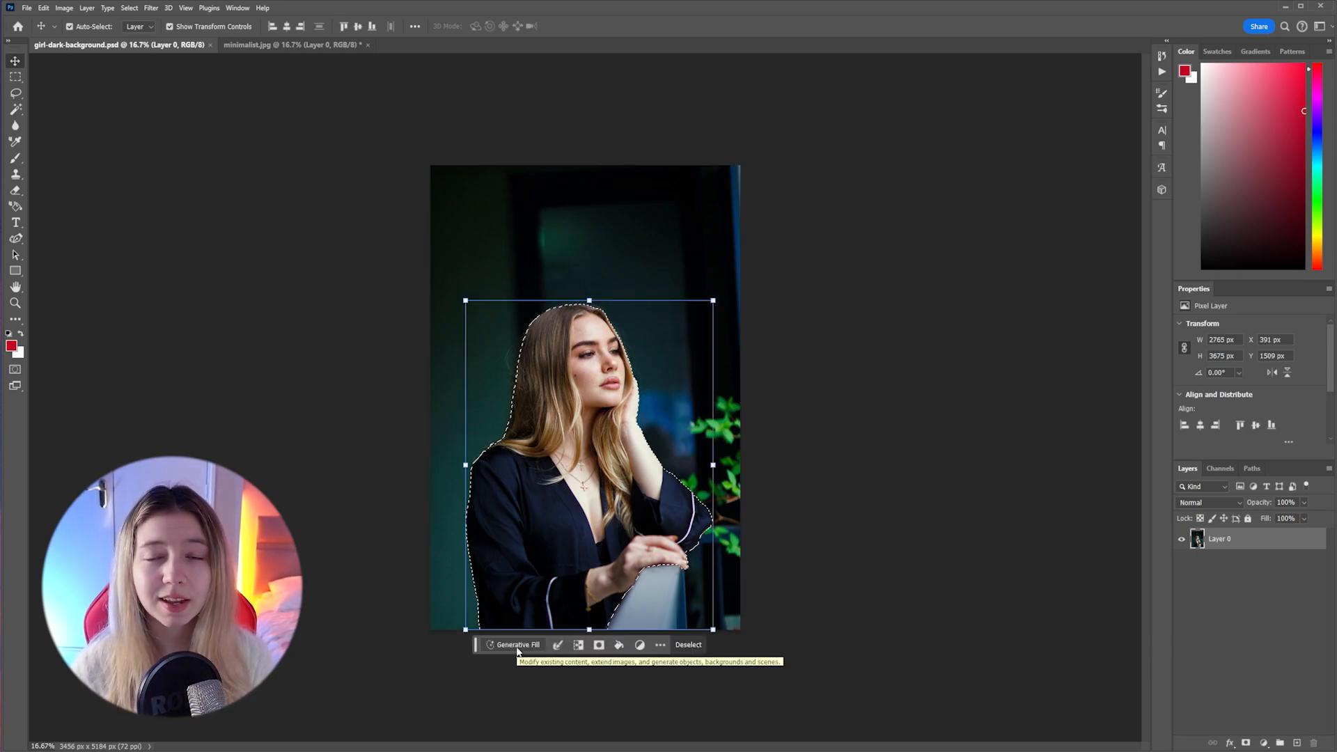
Move the selected woman into the minimalist.jpg document as a new layer and shift her up into the scene
key(Delete)
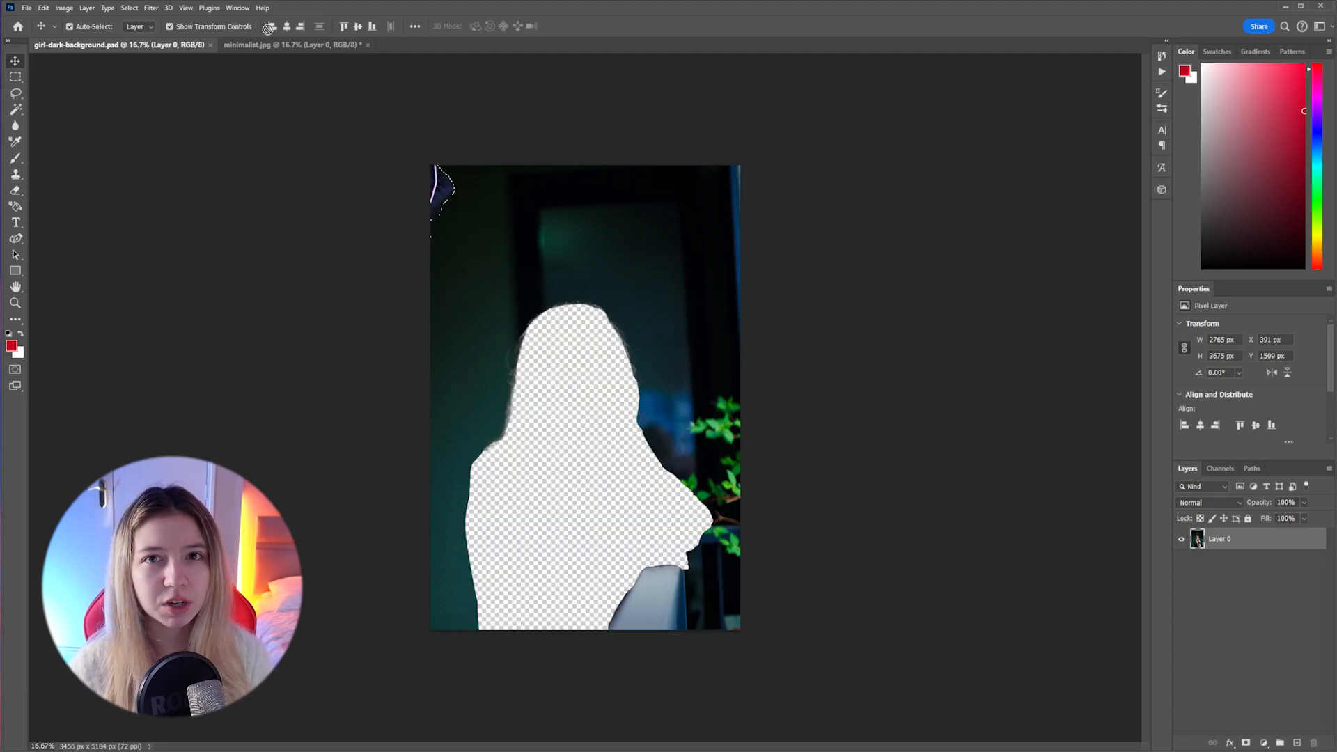
drag(268, 28, 592, 592)
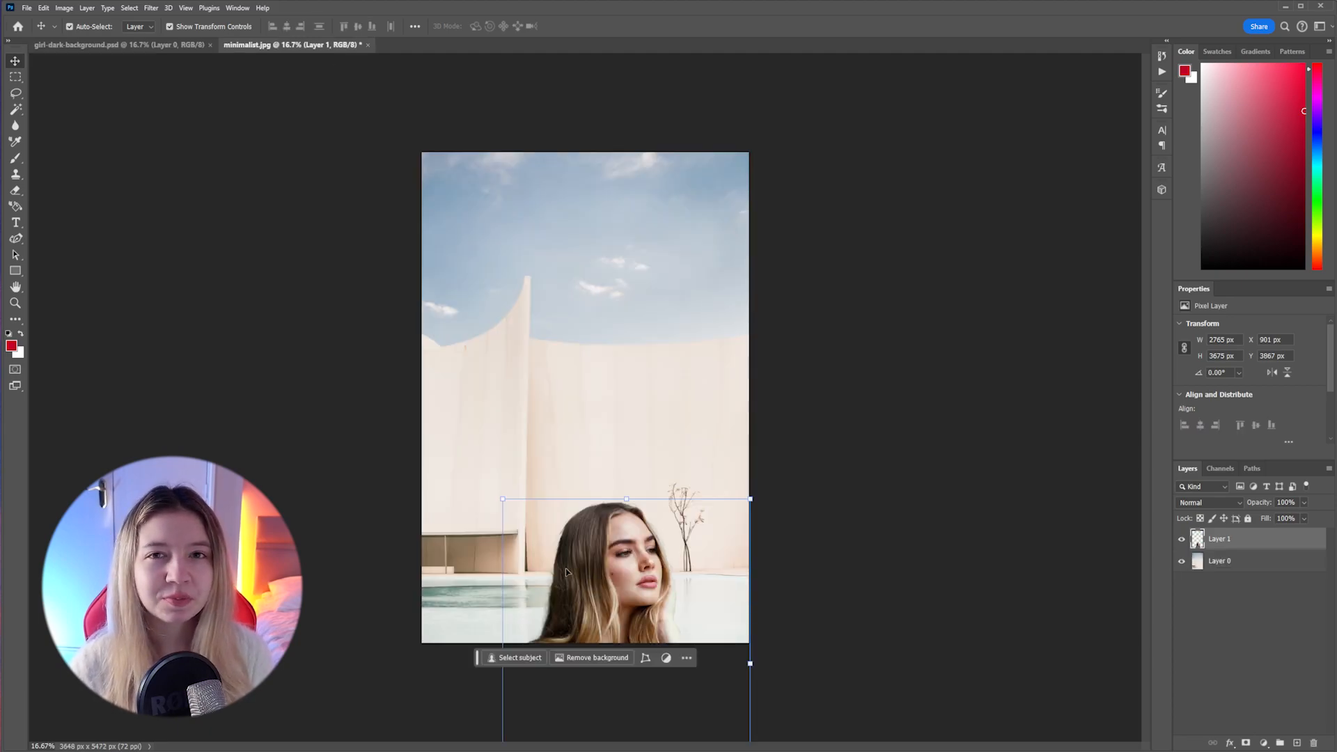
drag(626, 610, 567, 429)
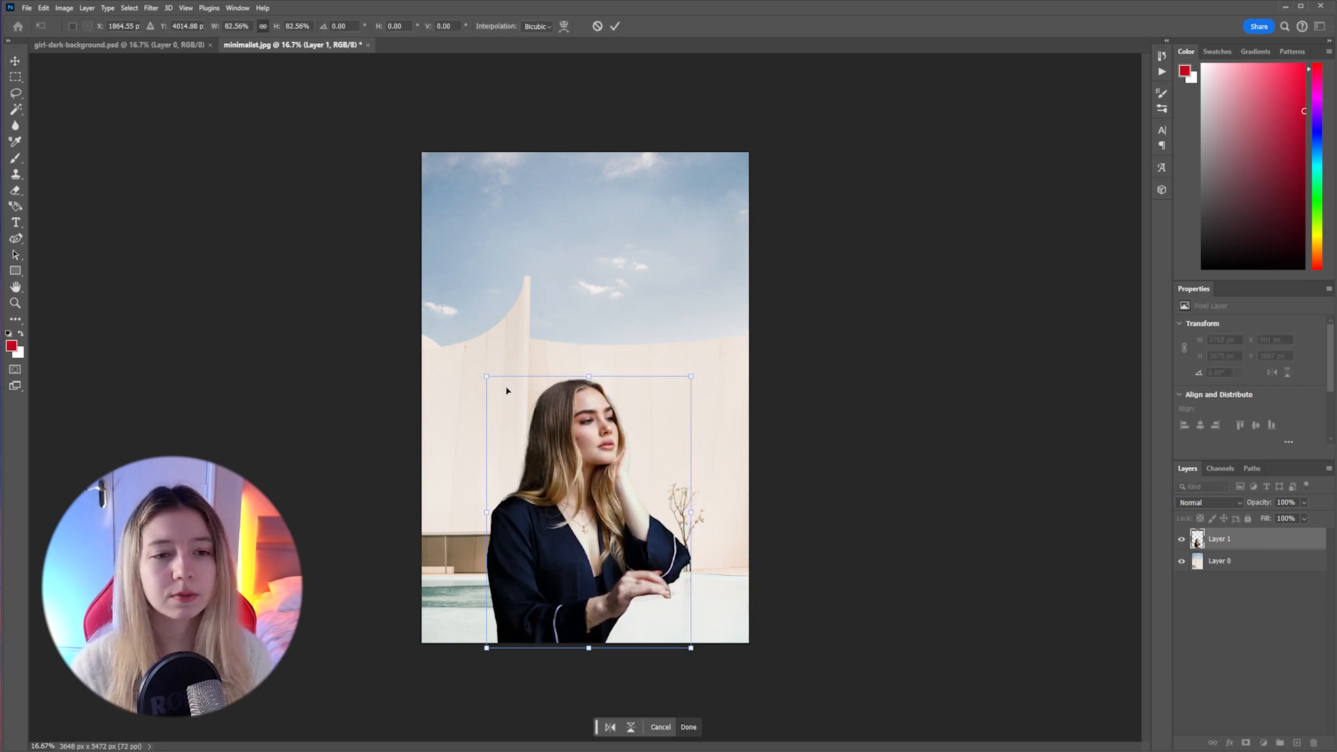
Scale the woman's layer to 75.80% and place her on the right side of the scene
drag(486, 376, 503, 398)
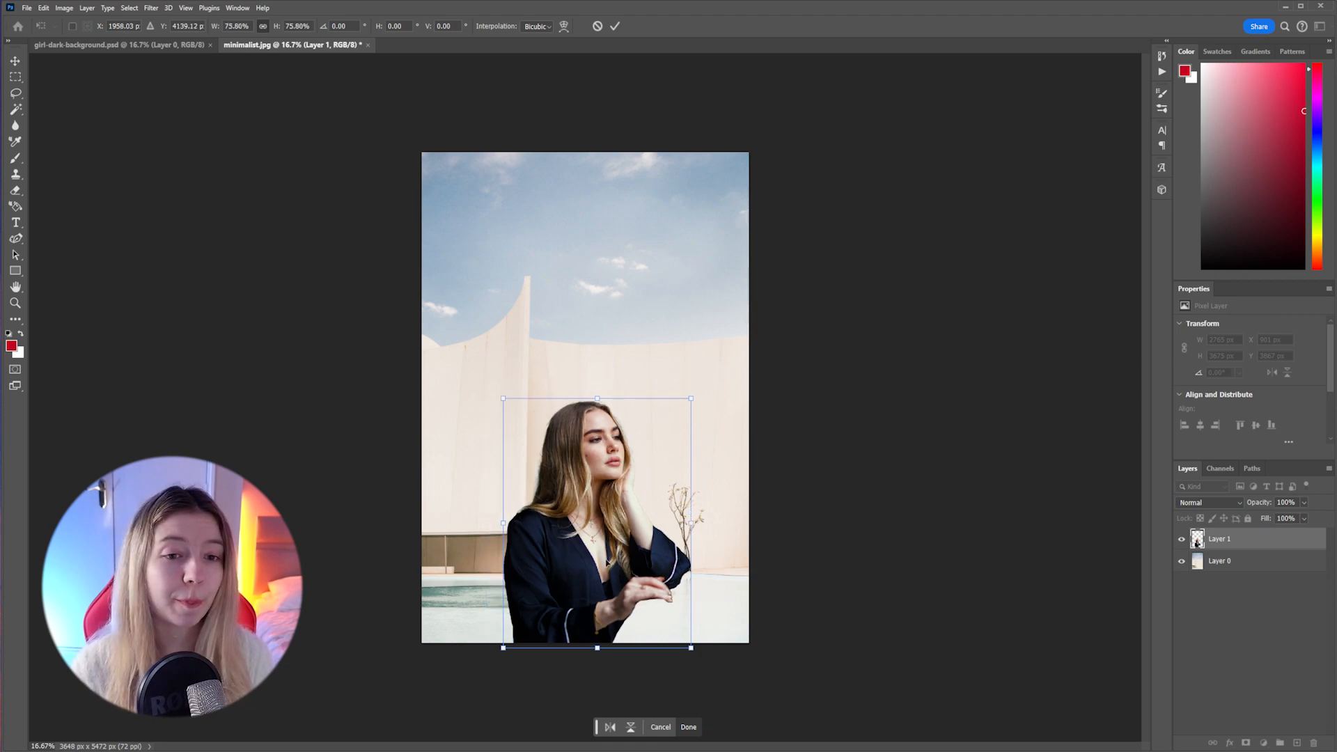
drag(606, 563, 558, 570)
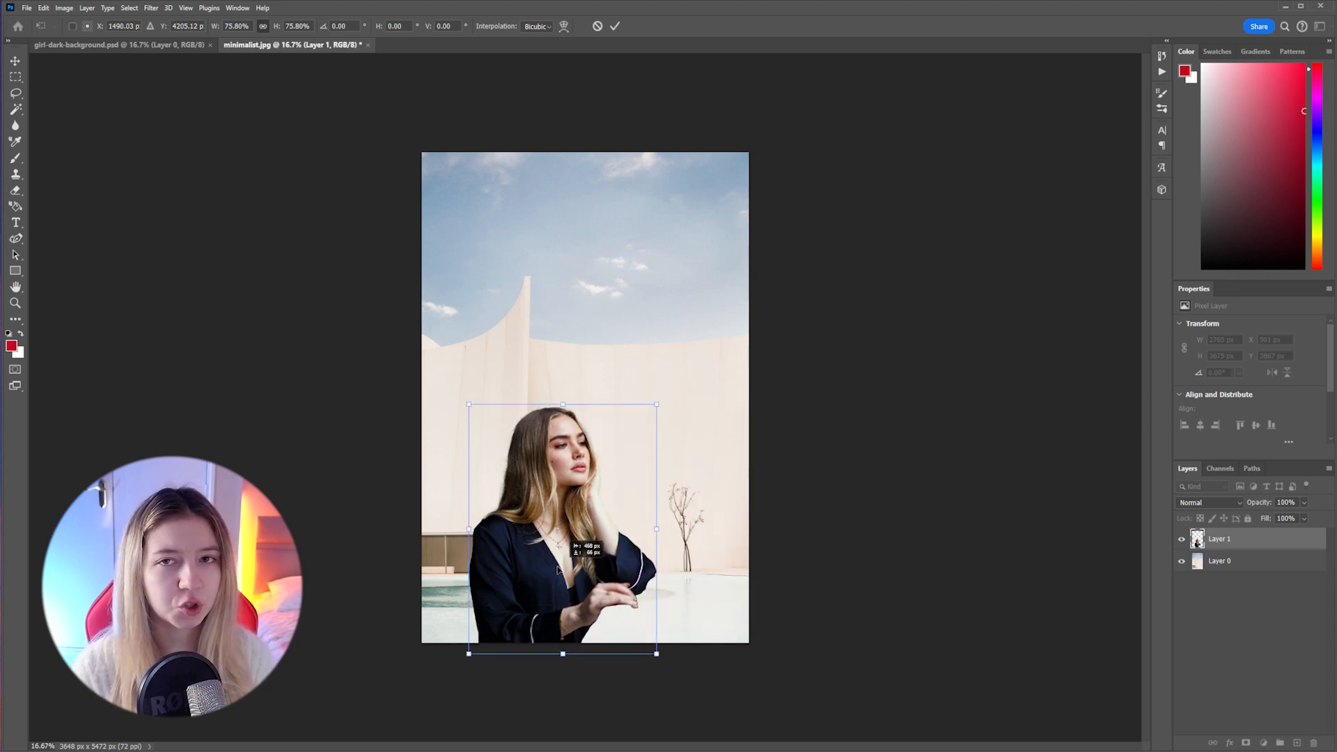
drag(558, 570, 673, 568)
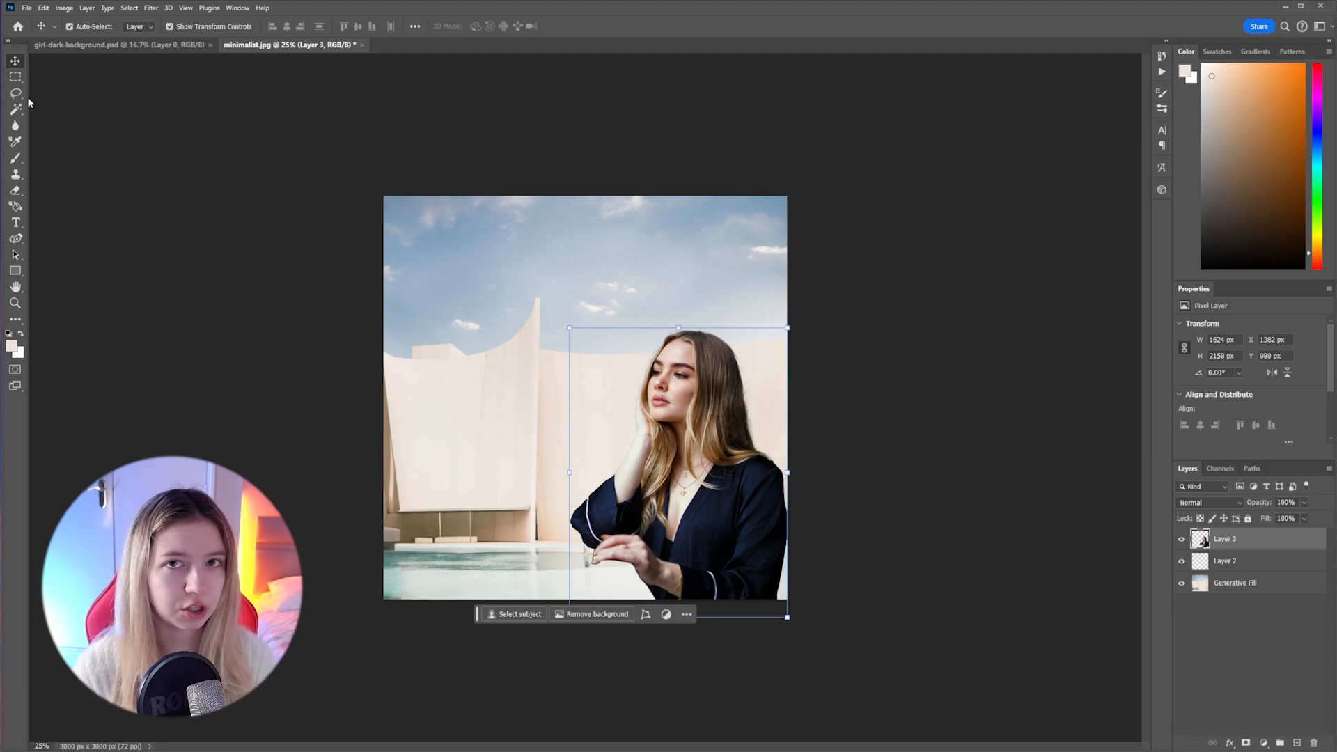
Lasso the area under the woman's hand, generate a "railing" there with Generative Fill, and group it with Layer 3
click(15, 92)
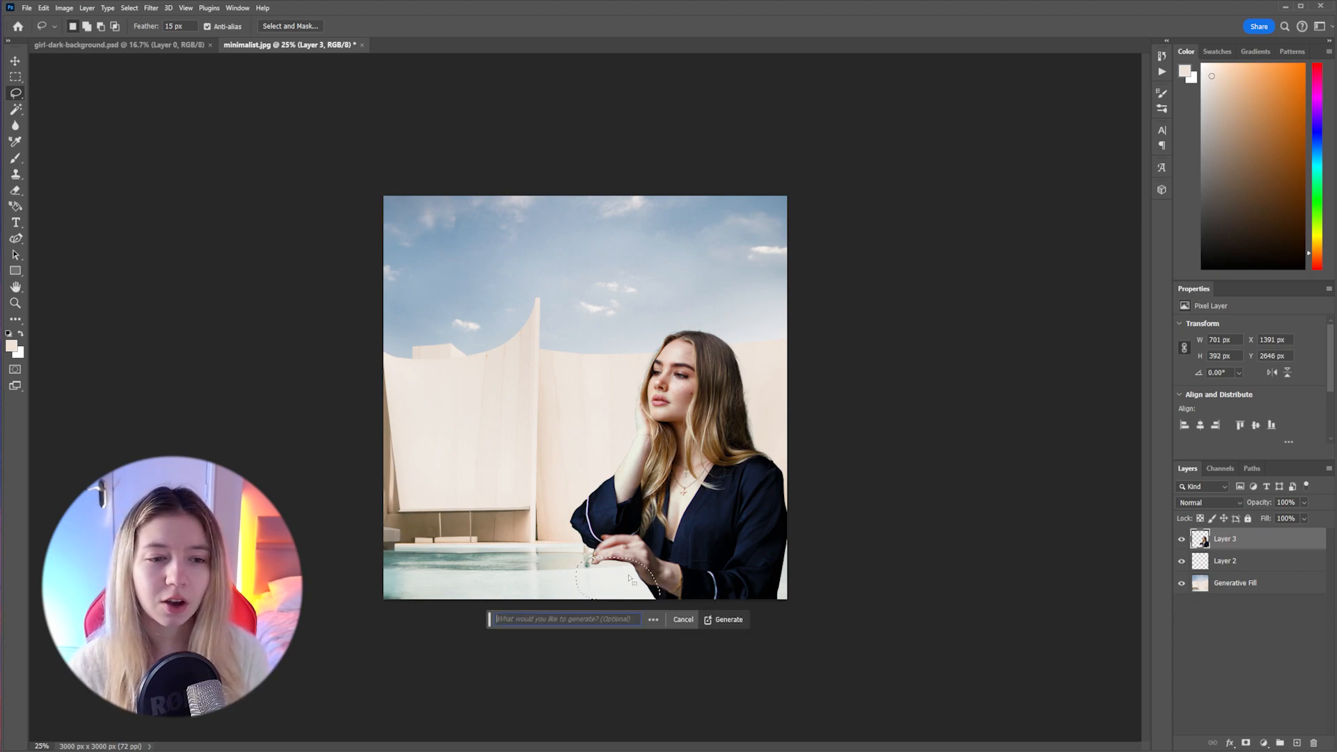
text(railing)
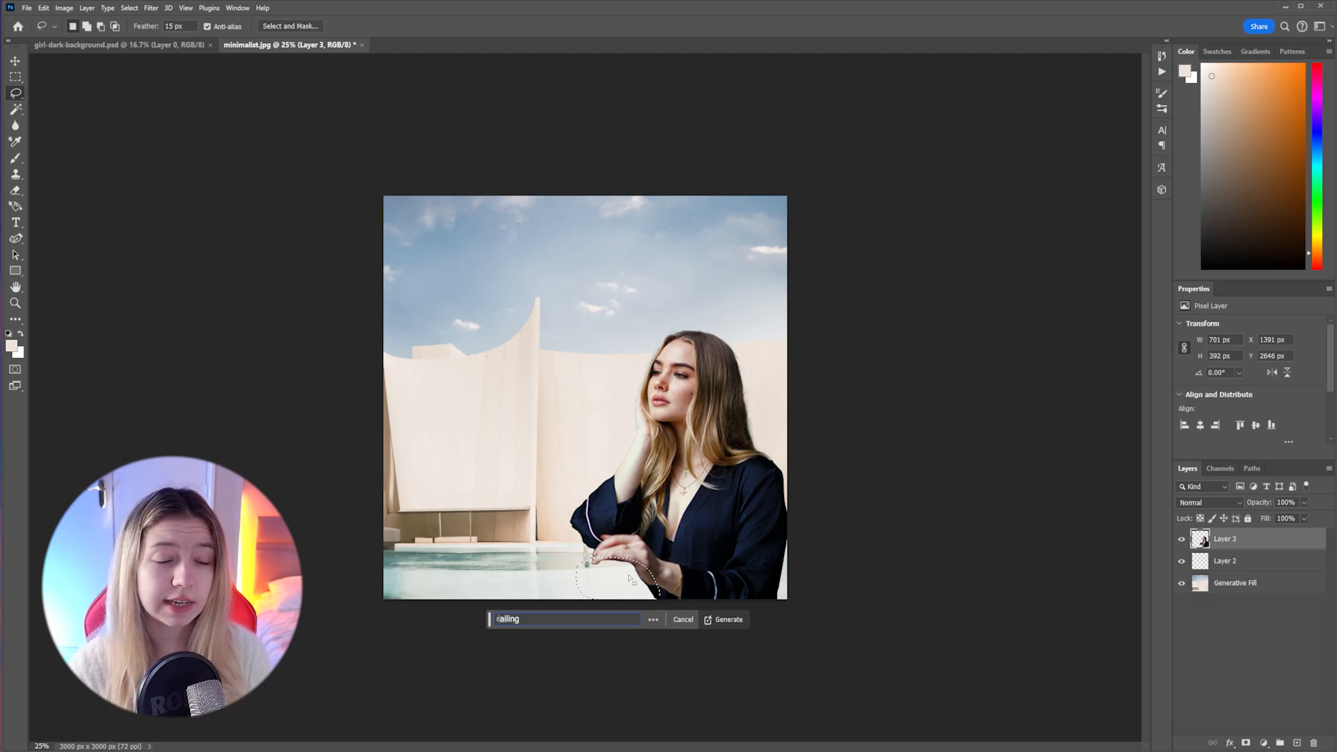
key(Return)
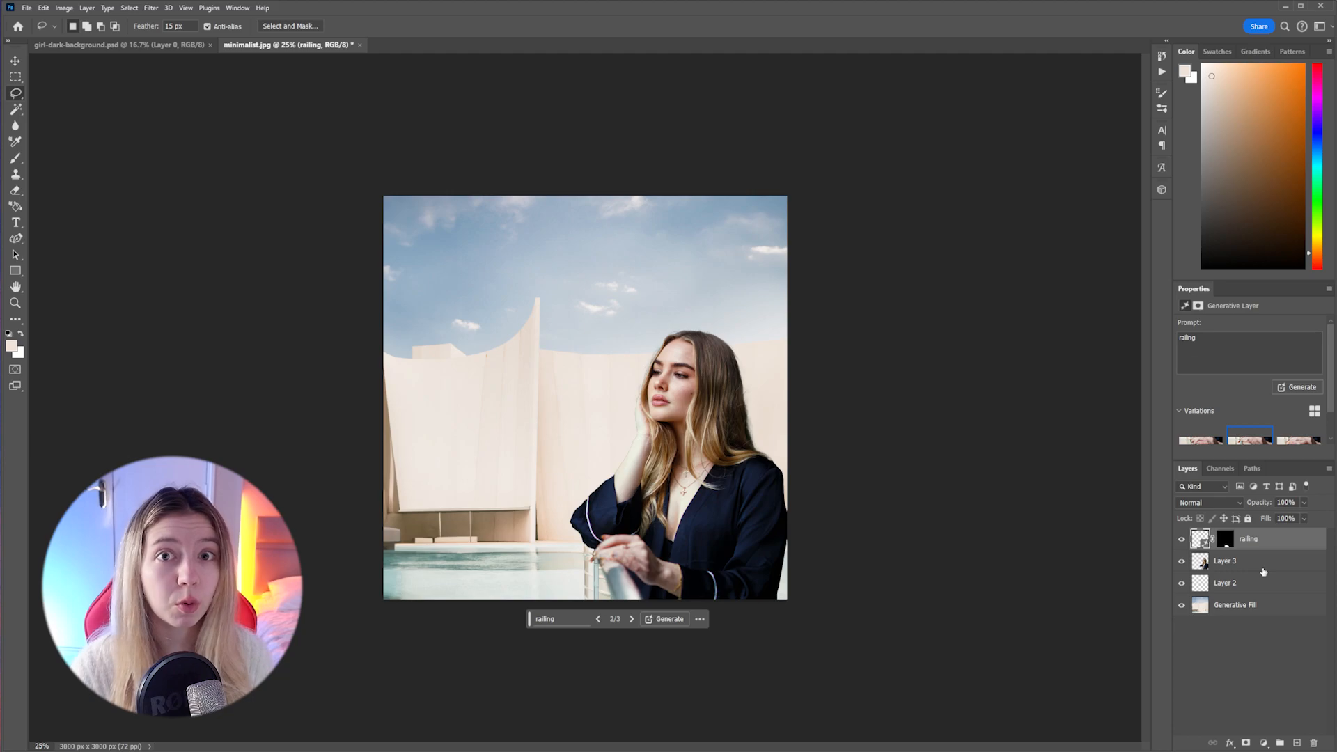
shift+click(1265, 568)
key(ctrl+g)
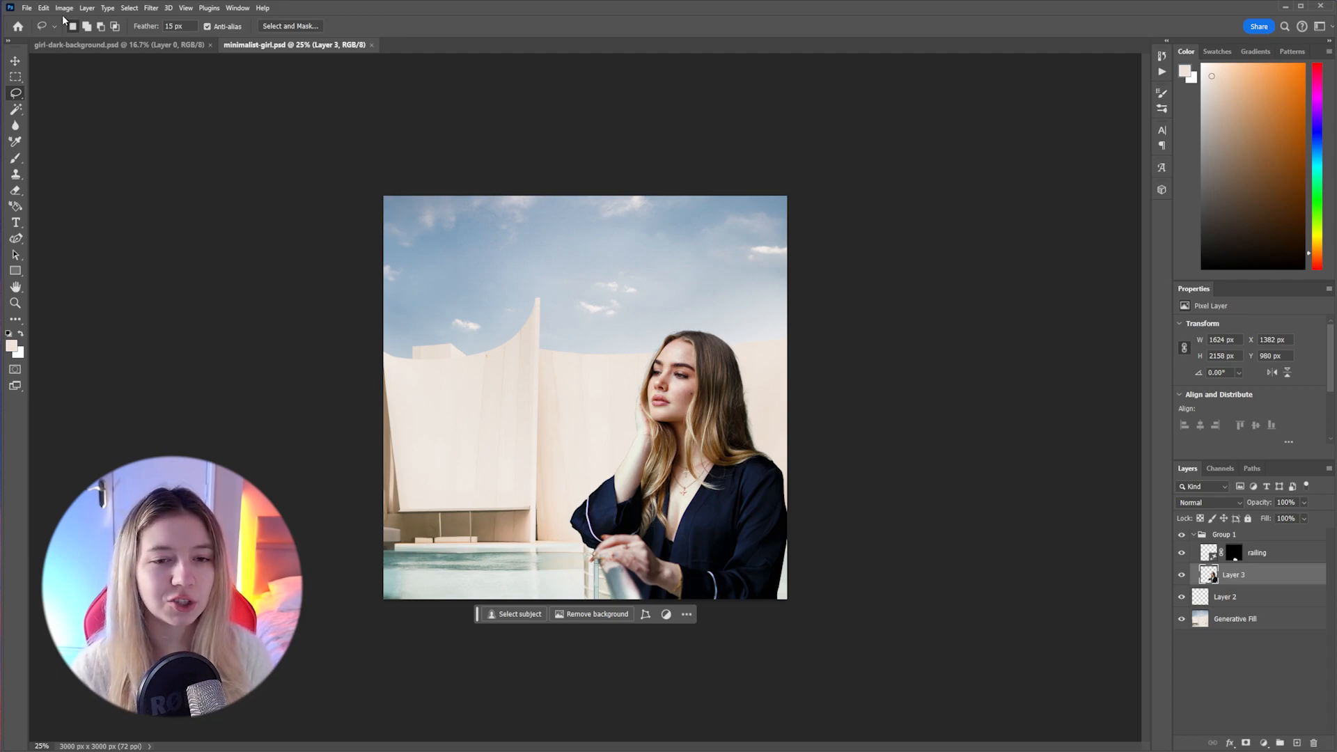
Start Match Color on Layer 3 with minimalist-girl.psd as the source and Generative Fill as the source layer
click(64, 8)
mouse_move(83, 36)
click(209, 250)
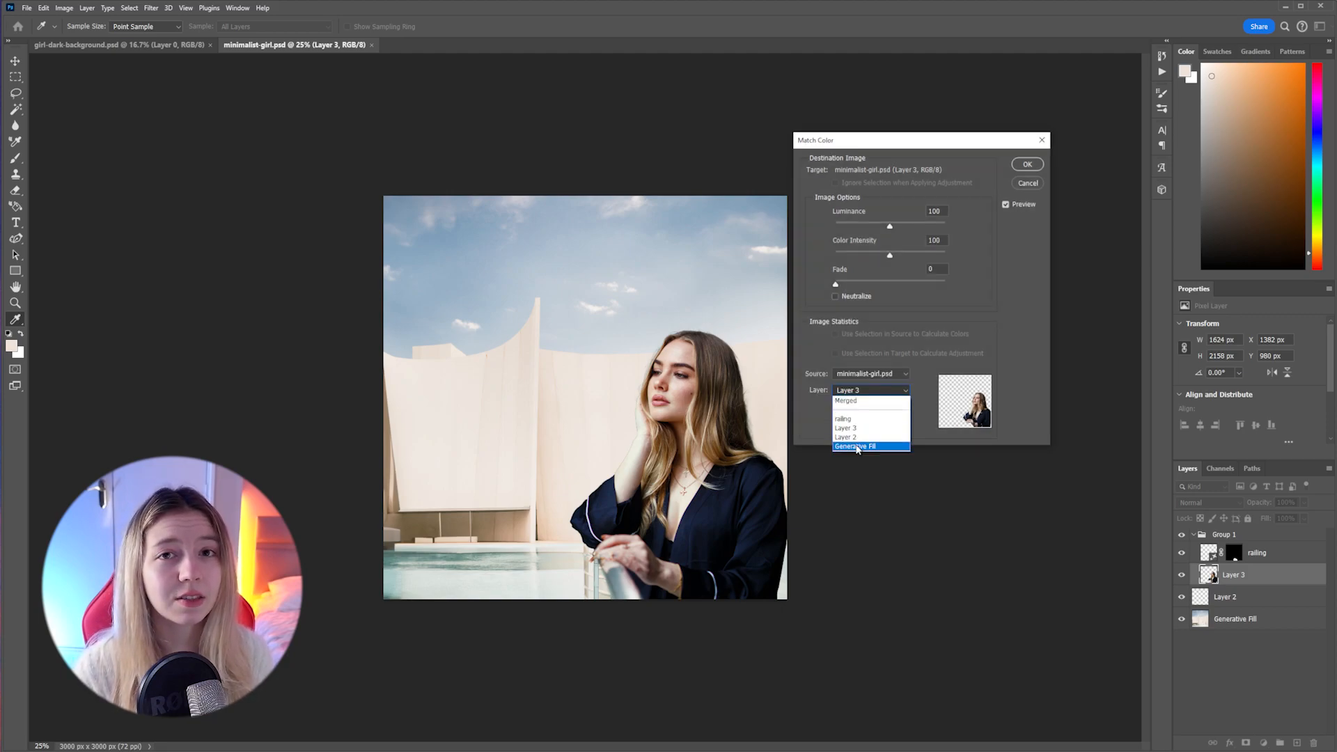
click(857, 445)
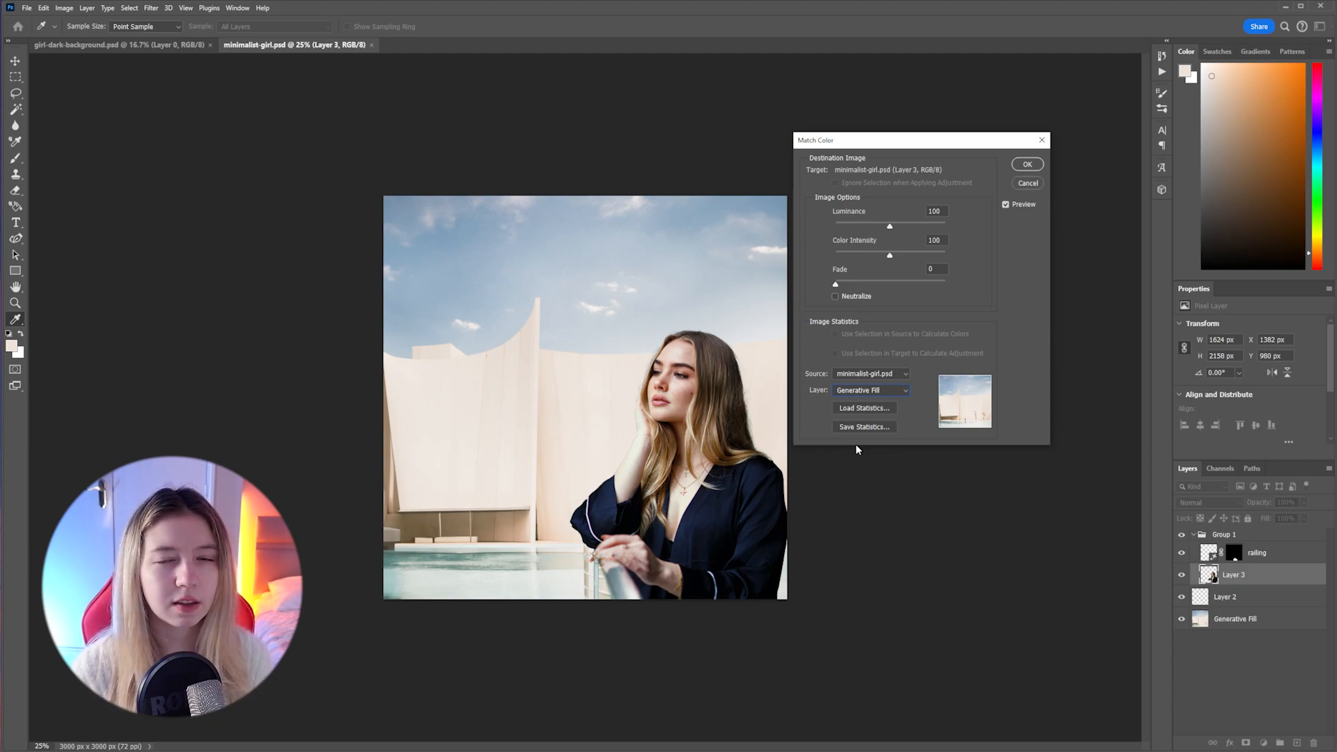
Set the Match Color fade to 71, slightly lower the luminance, apply it and compare the woman before and after
drag(836, 284, 914, 286)
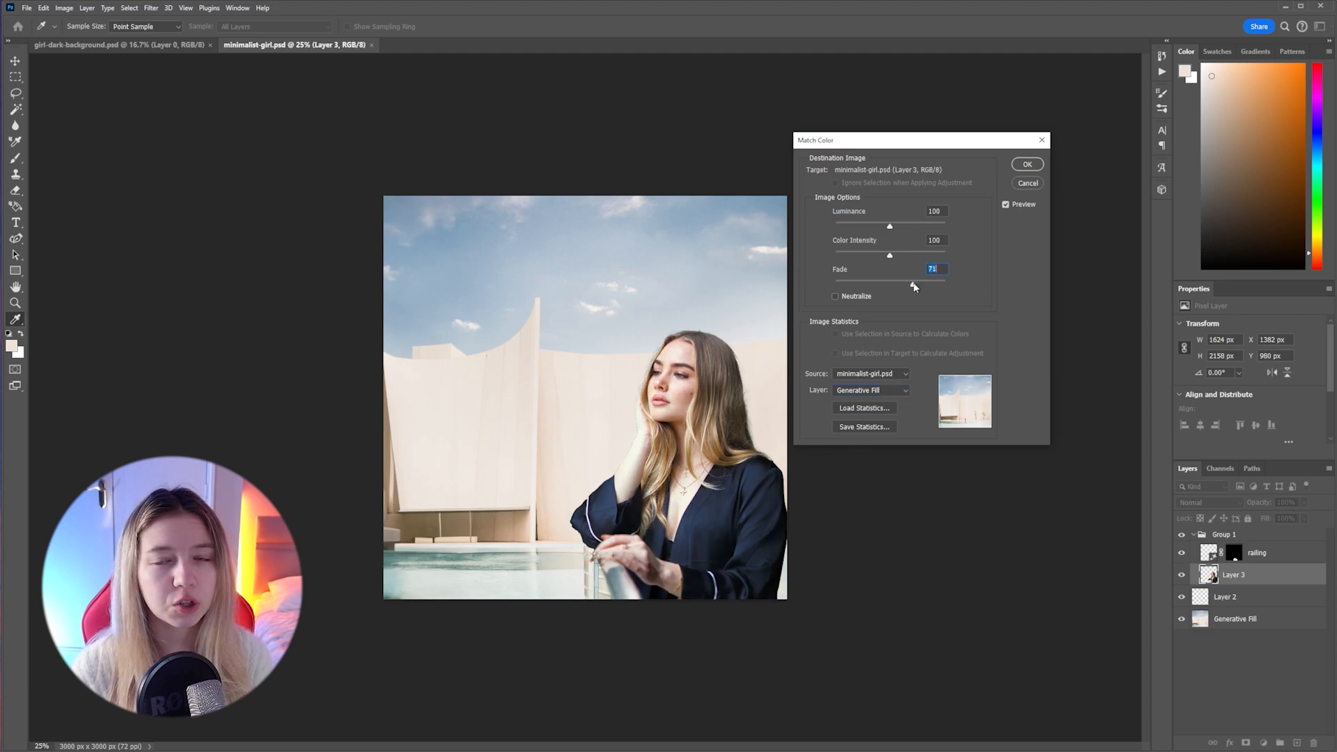
click(889, 255)
drag(890, 227, 887, 227)
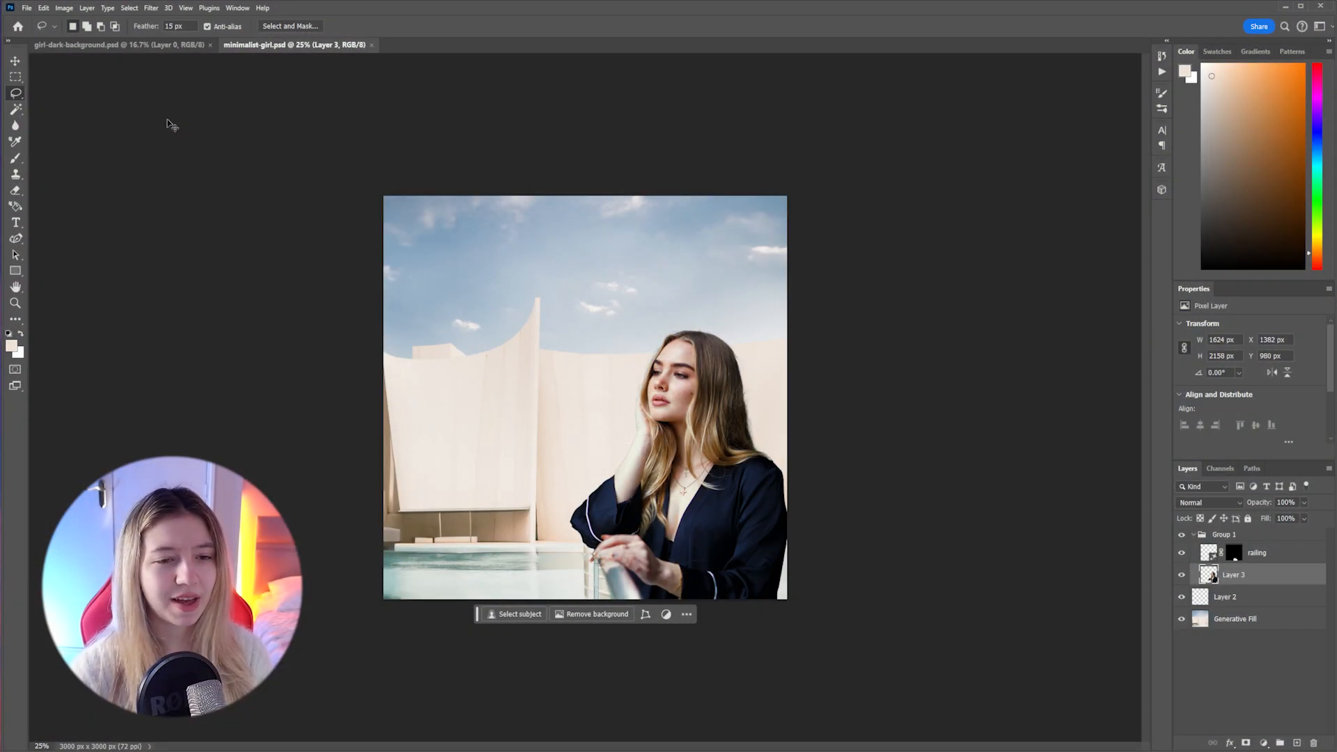
key(ctrl+z)
key(ctrl+z)
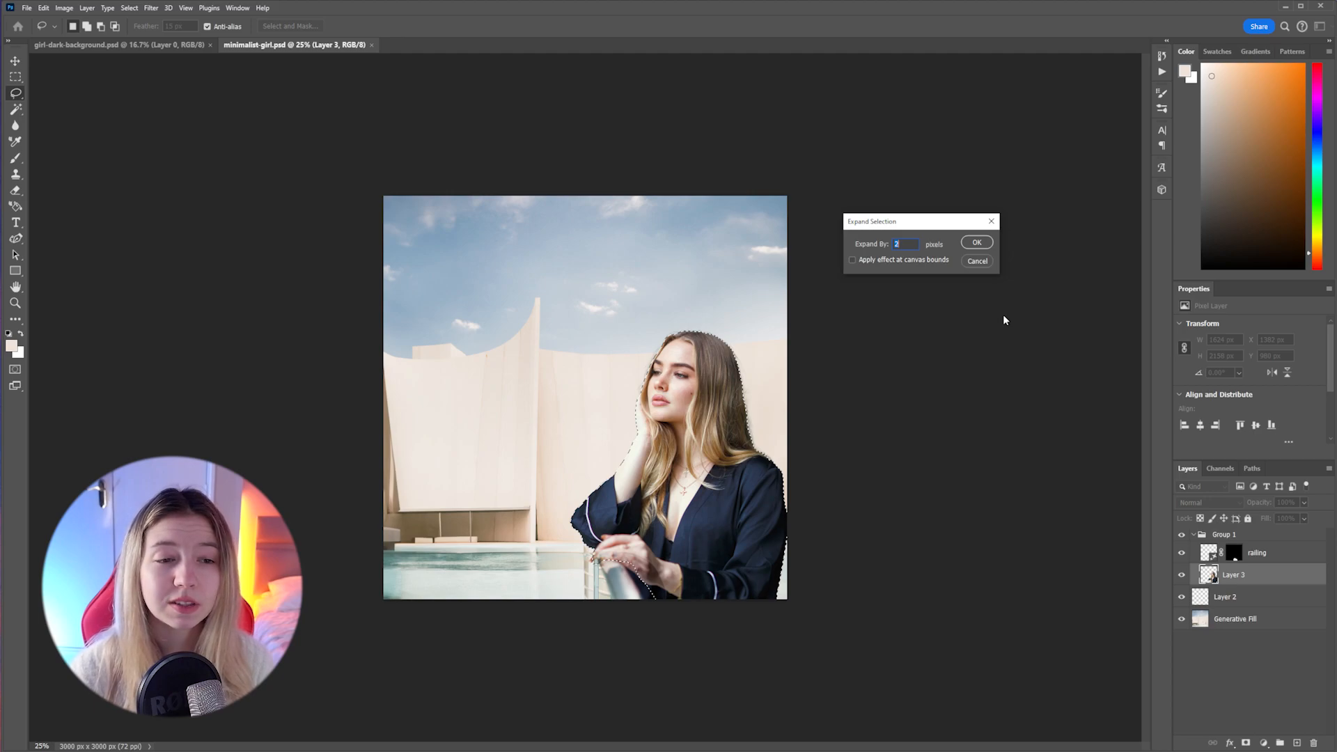
Expand the selection around the woman by 2 pixels and blend her edges with a generative fill along its border
key(Return)
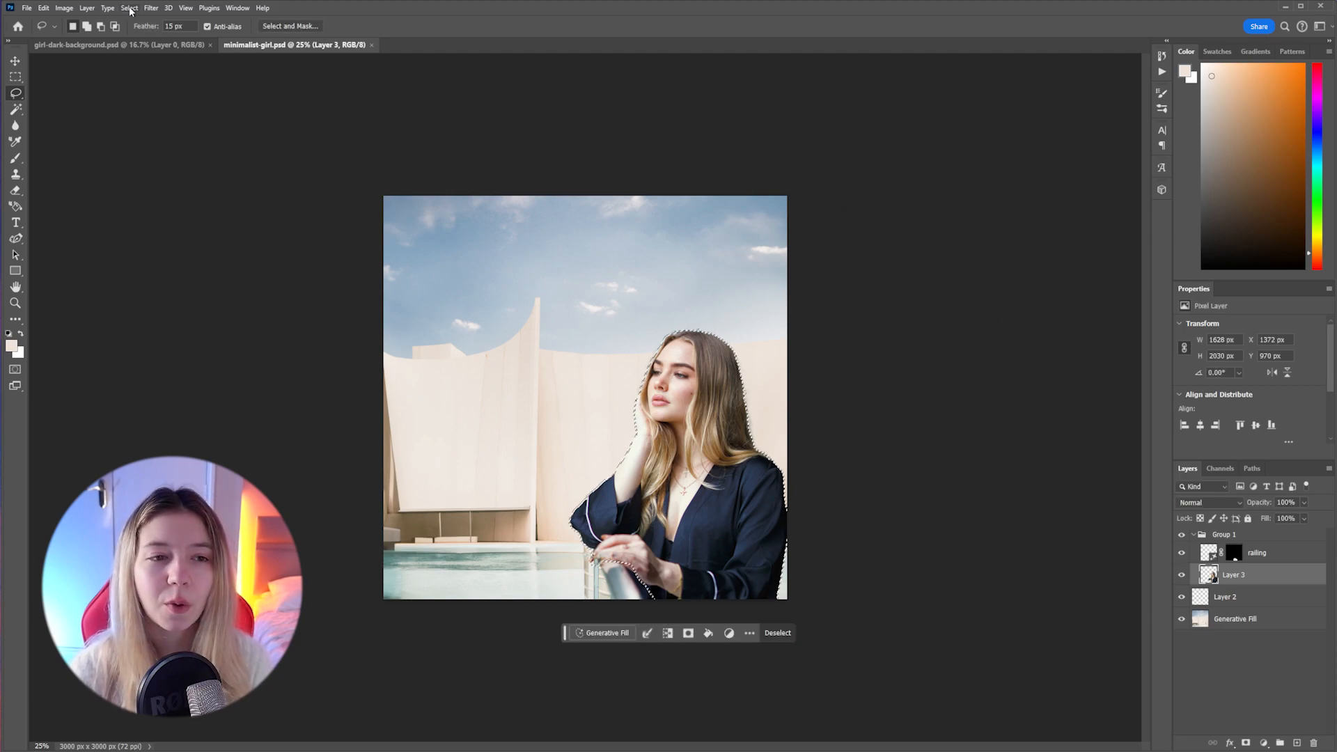
click(129, 8)
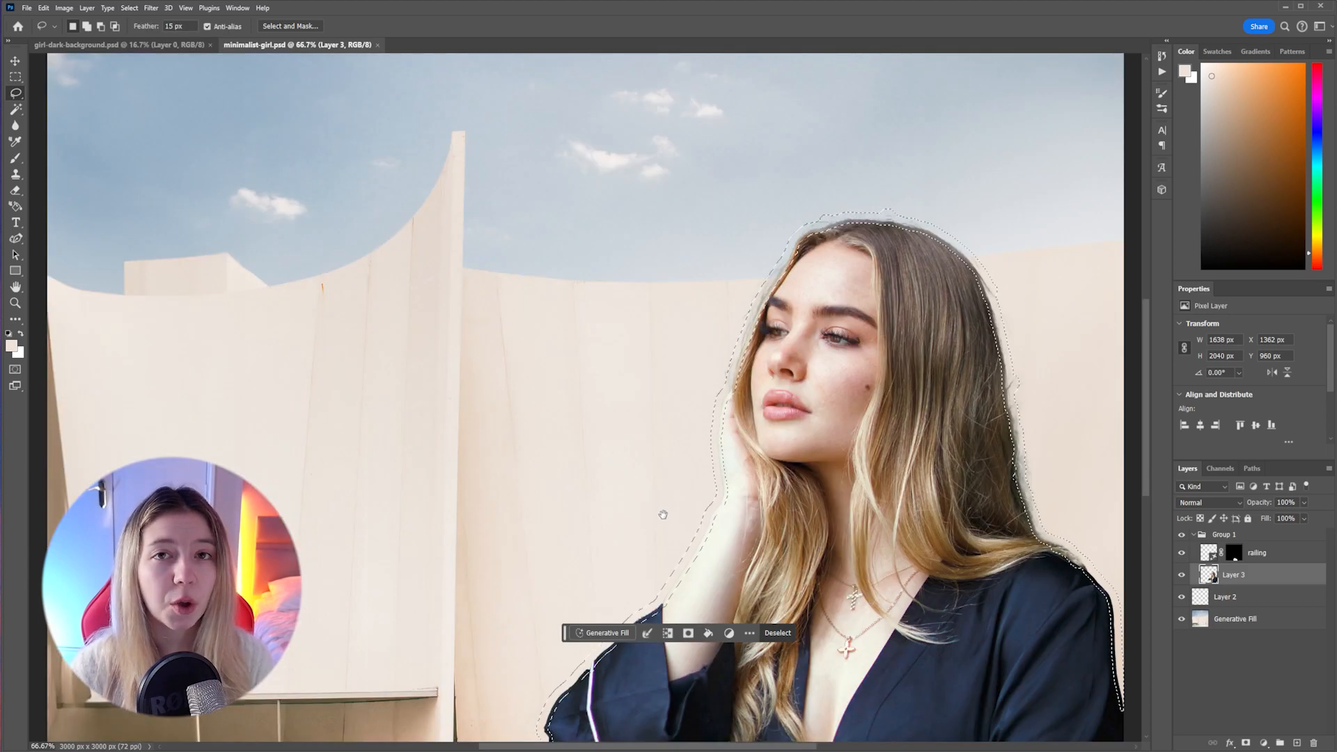
drag(643, 502, 454, 334)
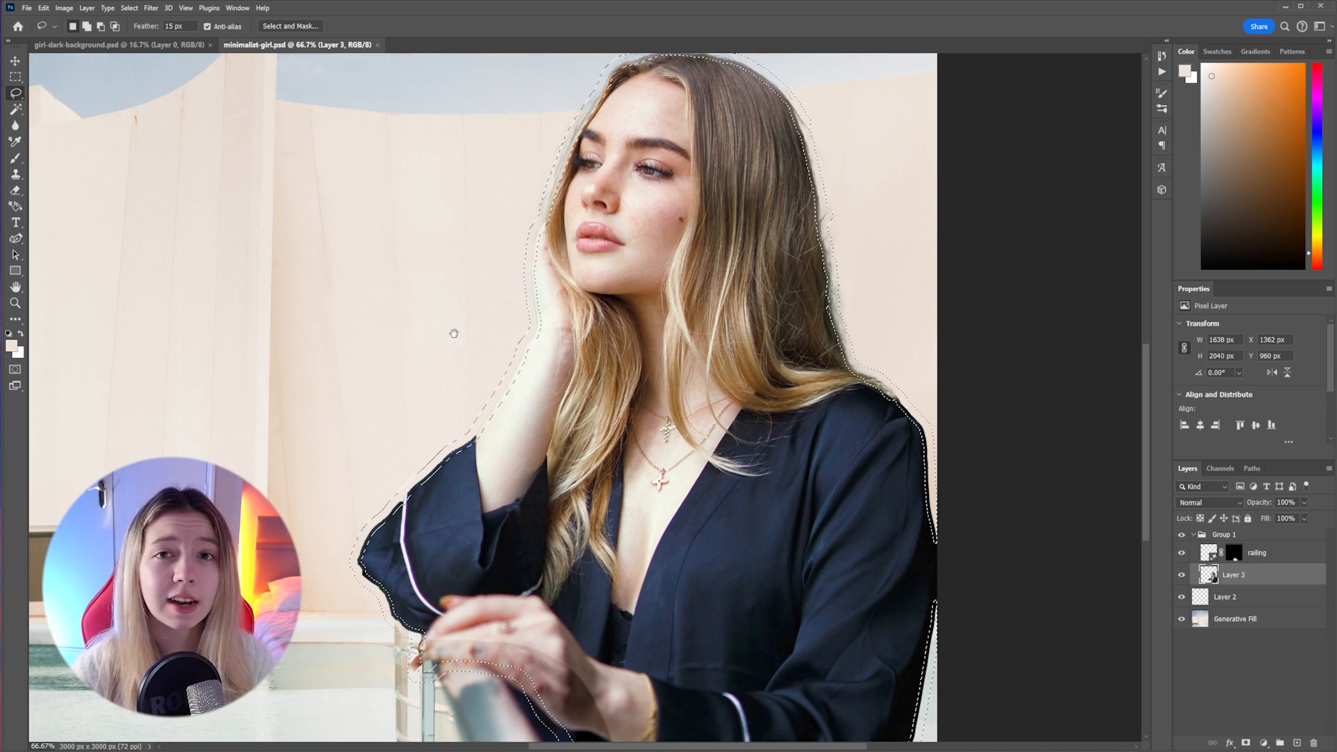
drag(453, 334, 395, 327)
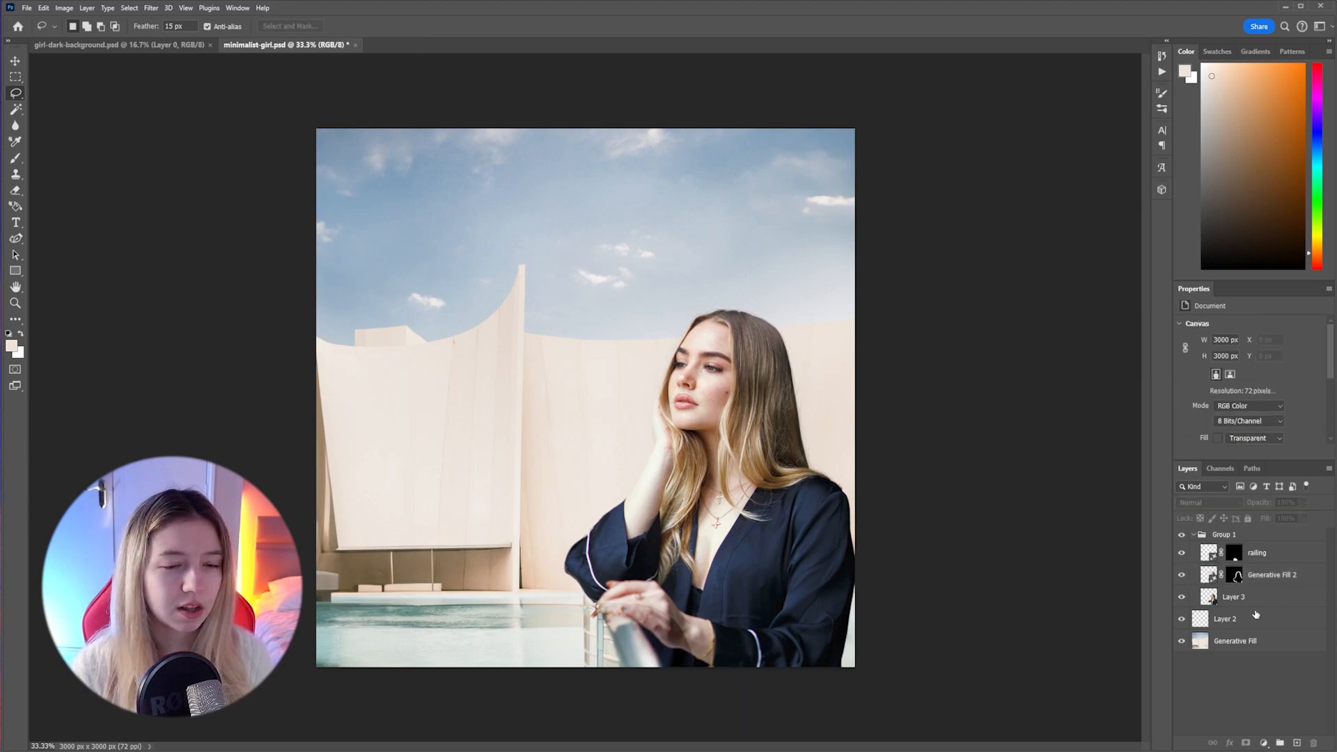
click(1181, 597)
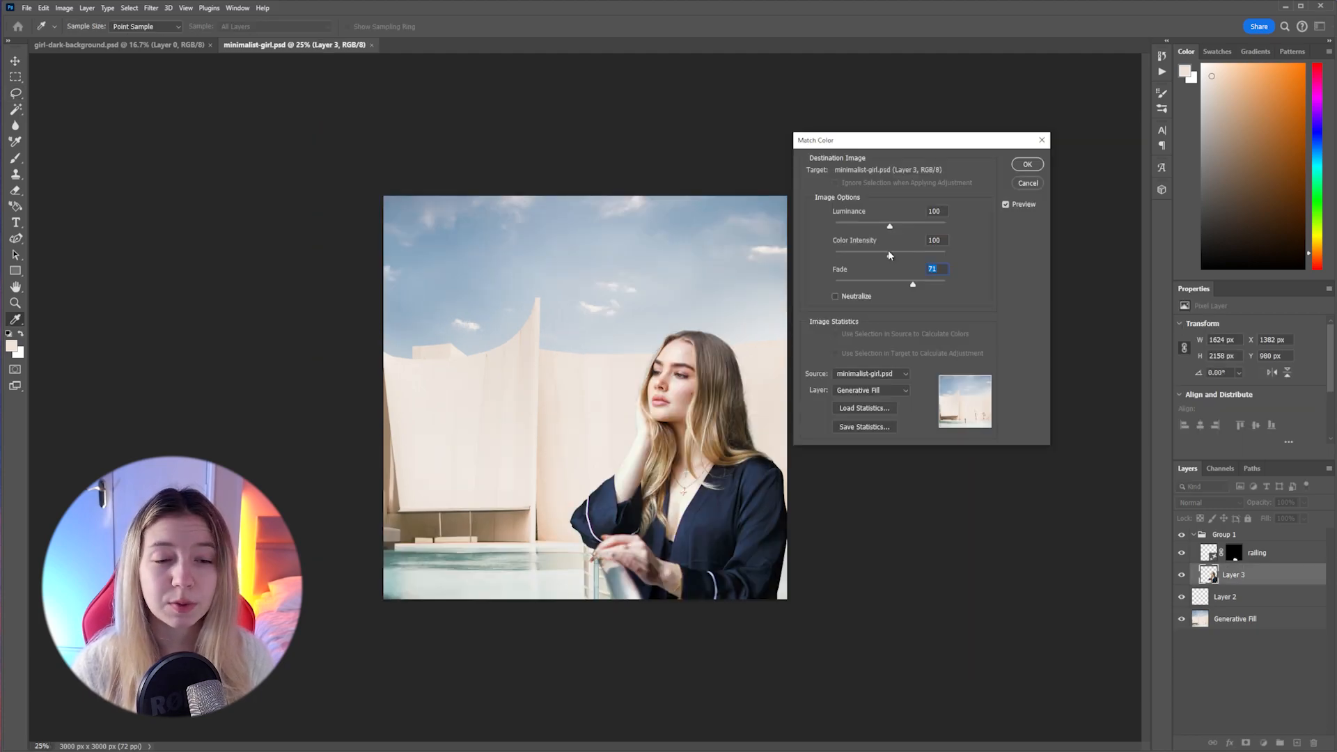
Set the Match Color intensity to 99 and the luminance to 92 for Layer 3
drag(889, 255, 889, 255)
drag(889, 227, 887, 226)
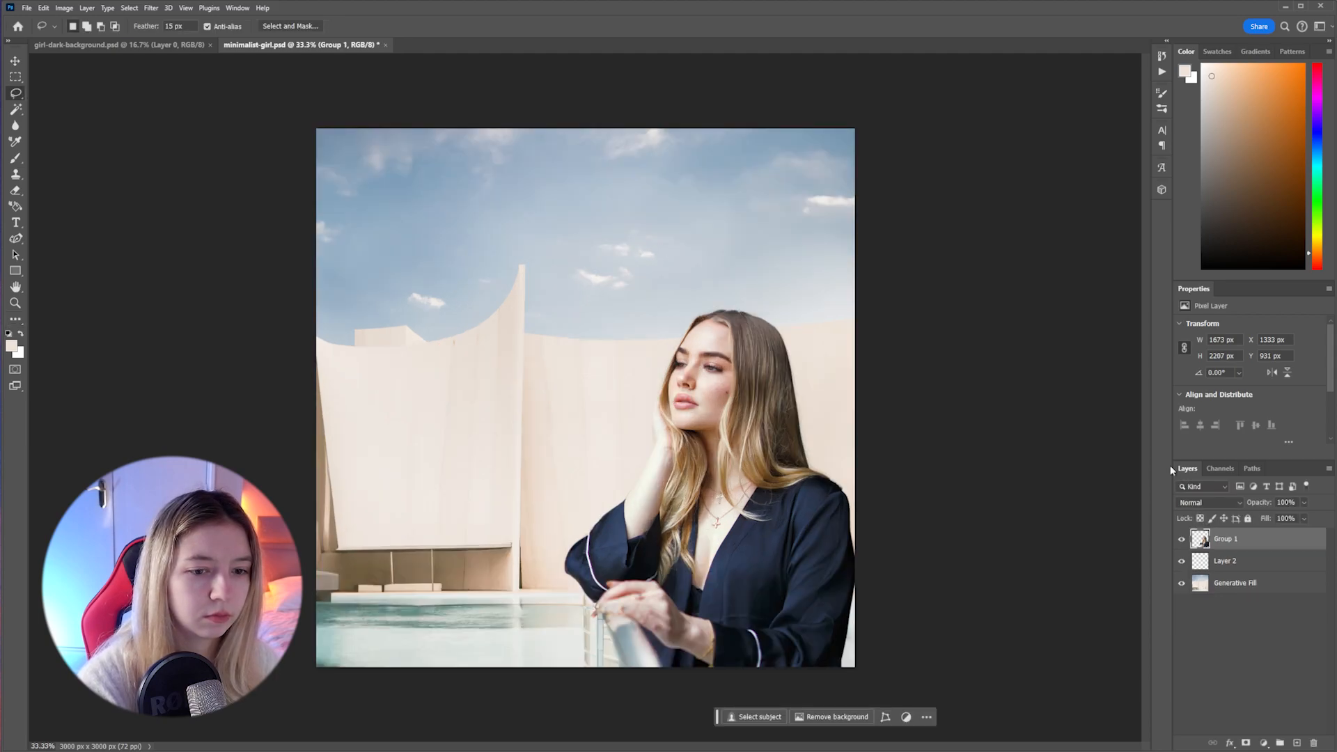
Lasso the woman's robe on the Group 1 layer and replace it with a generated "dress", using the teal variation
key(ctrl+plus)
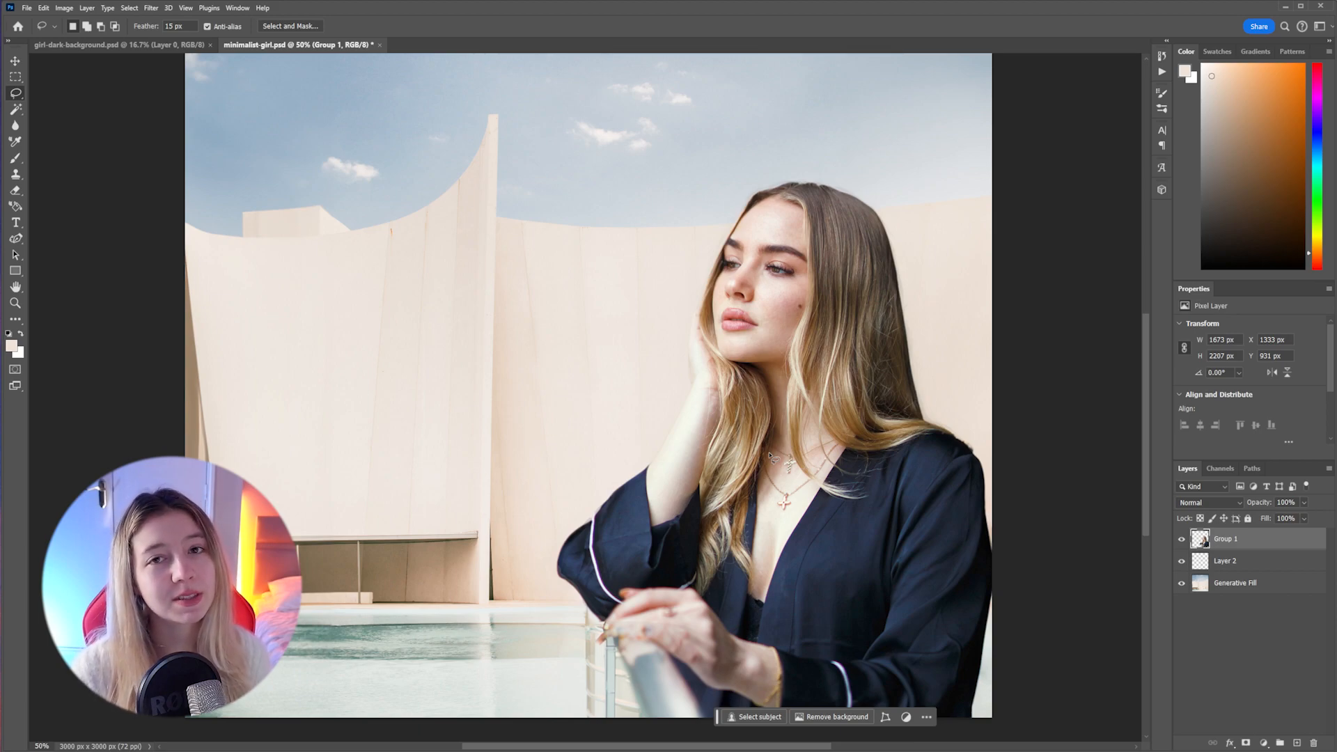
mouse_move(965, 430)
mouse_down()
mouse_move(616, 601)
mouse_move(633, 593)
mouse_up()
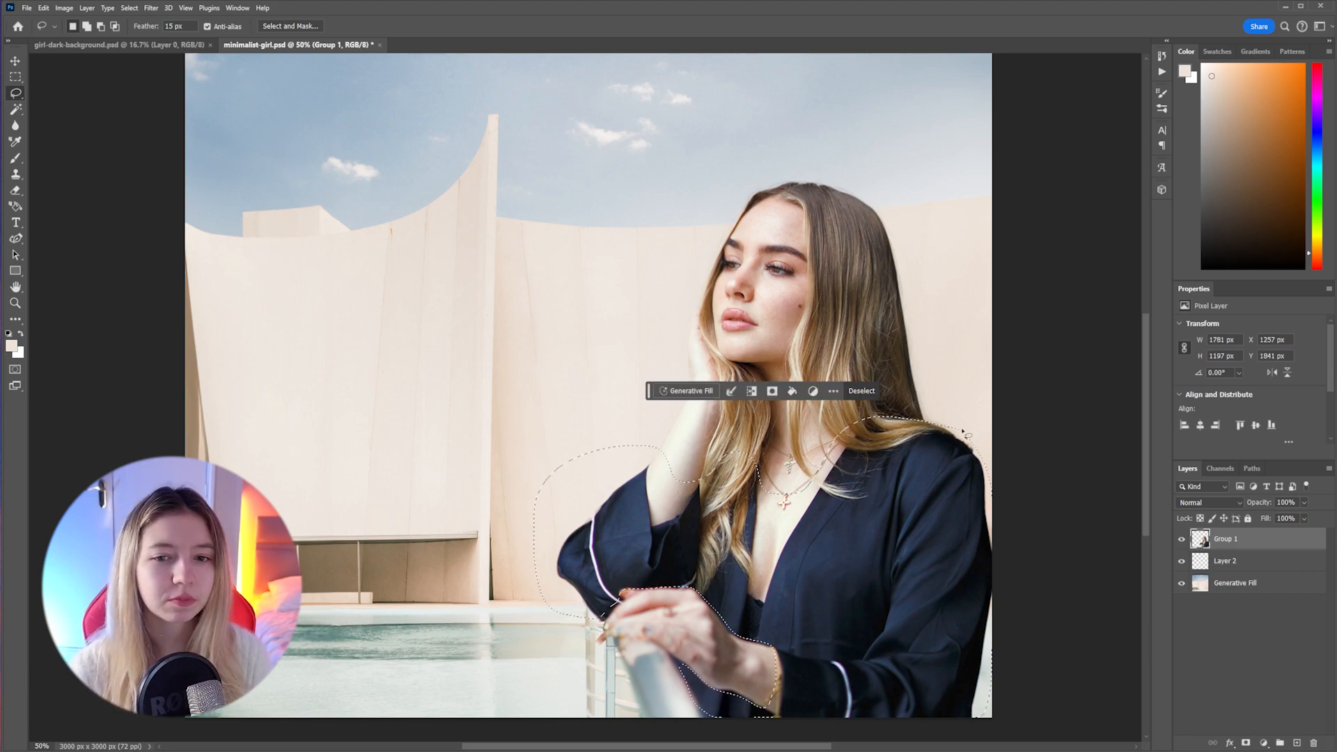
key(Return)
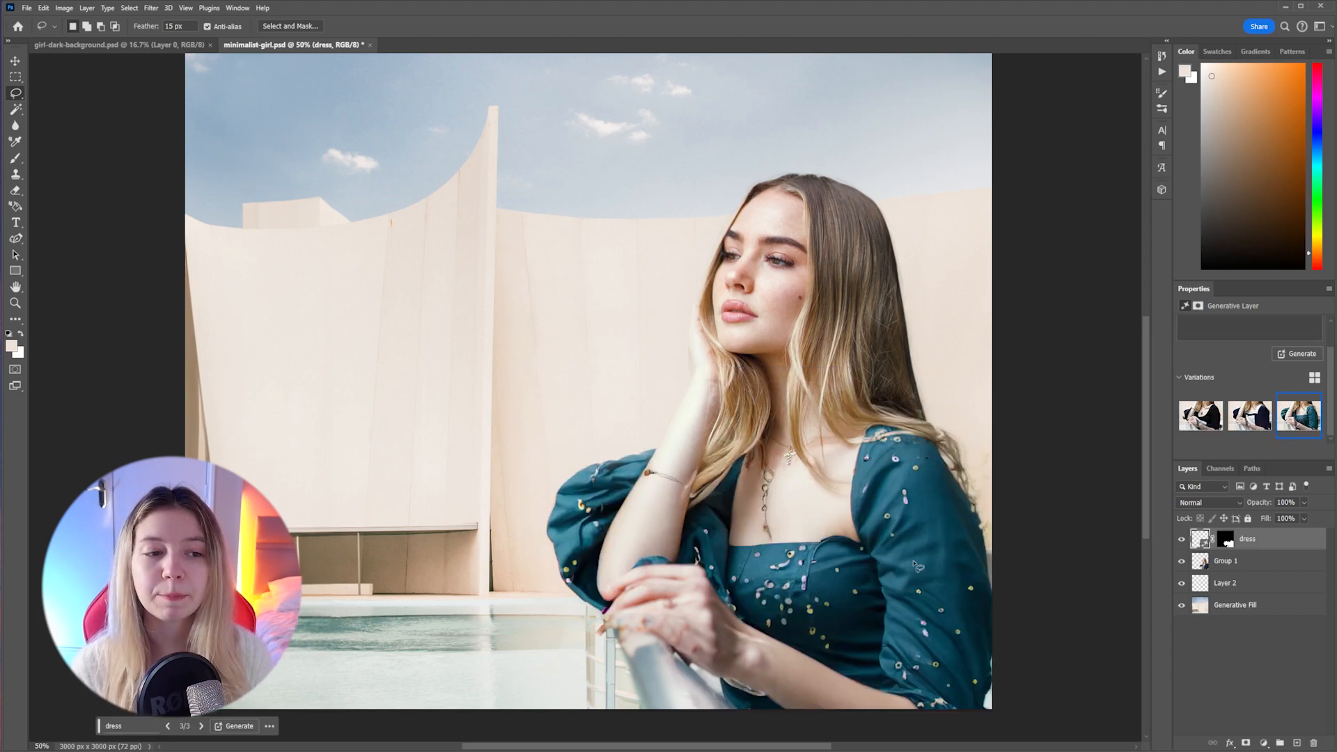
Lasso the stray necklace area on the woman's chest, replace it with generated "skin", and save the document
scroll(914, 564, up, 1)
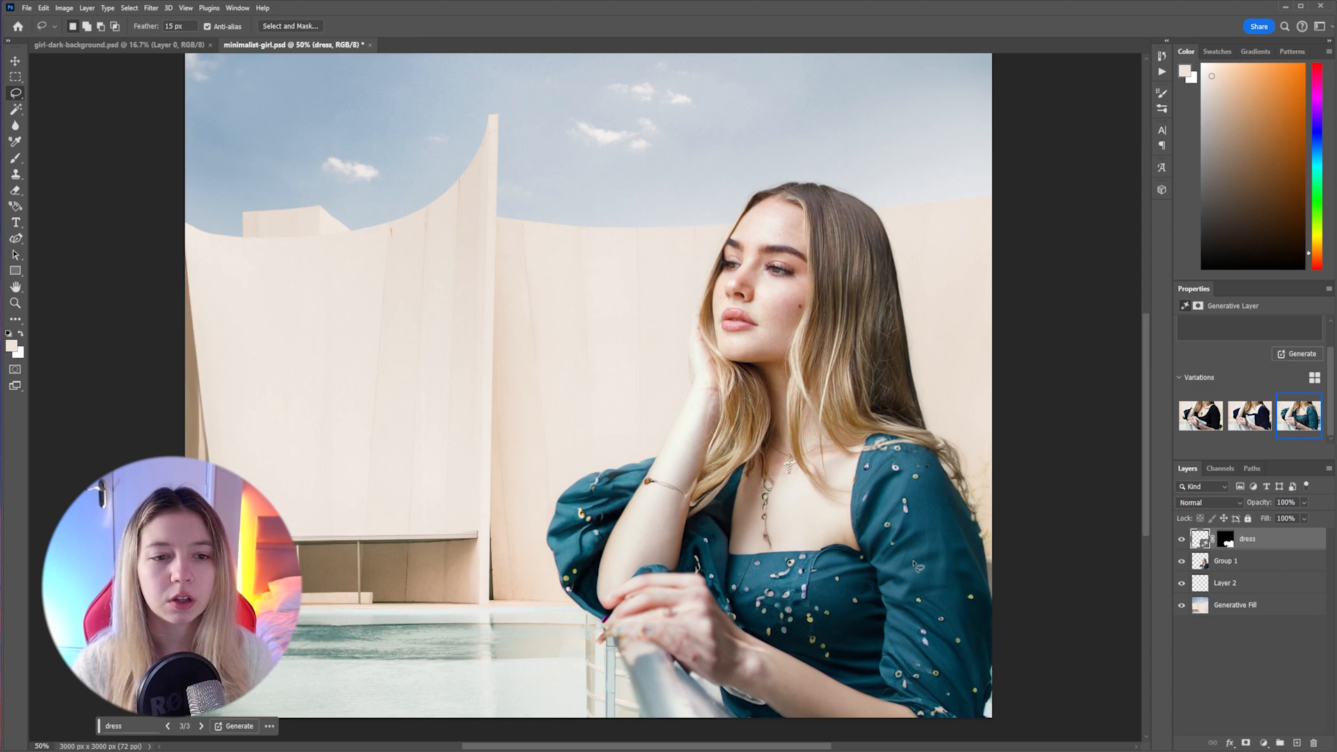
scroll(917, 566, down, 1)
drag(787, 446, 808, 507)
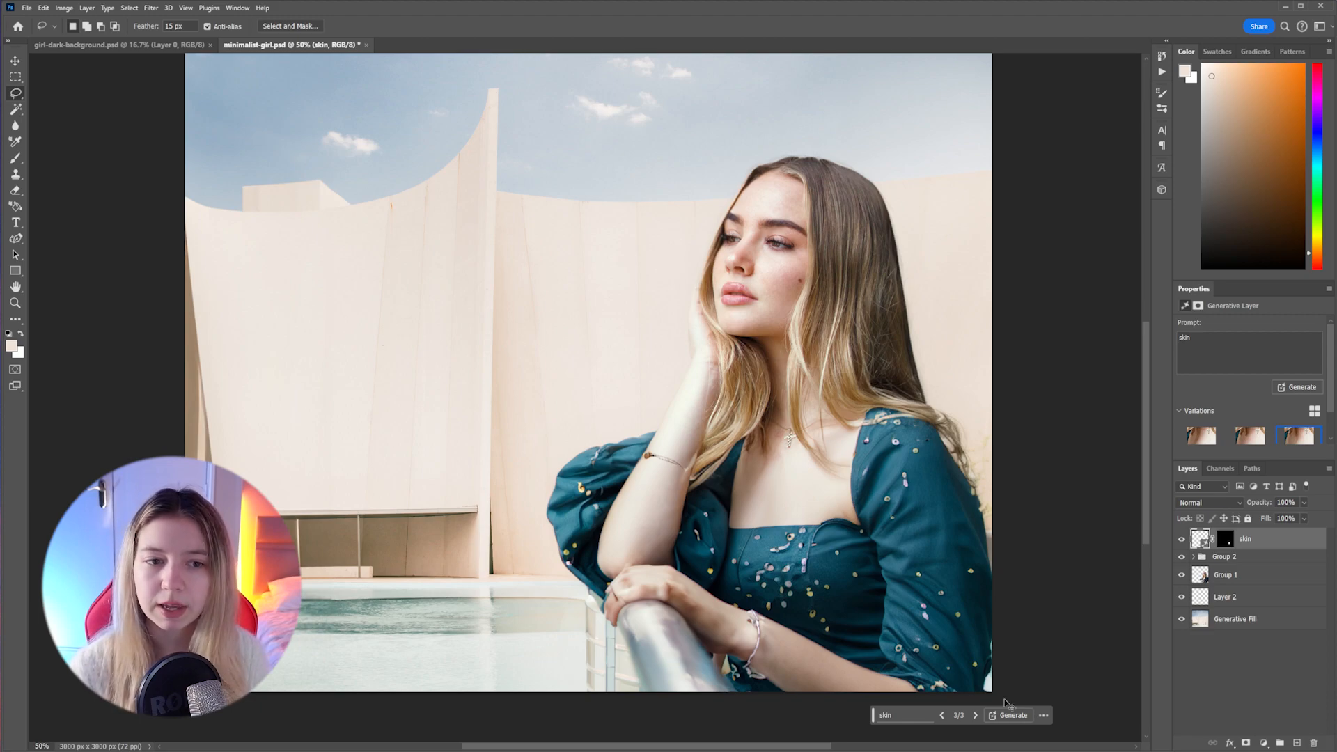
key(ctrl+s)
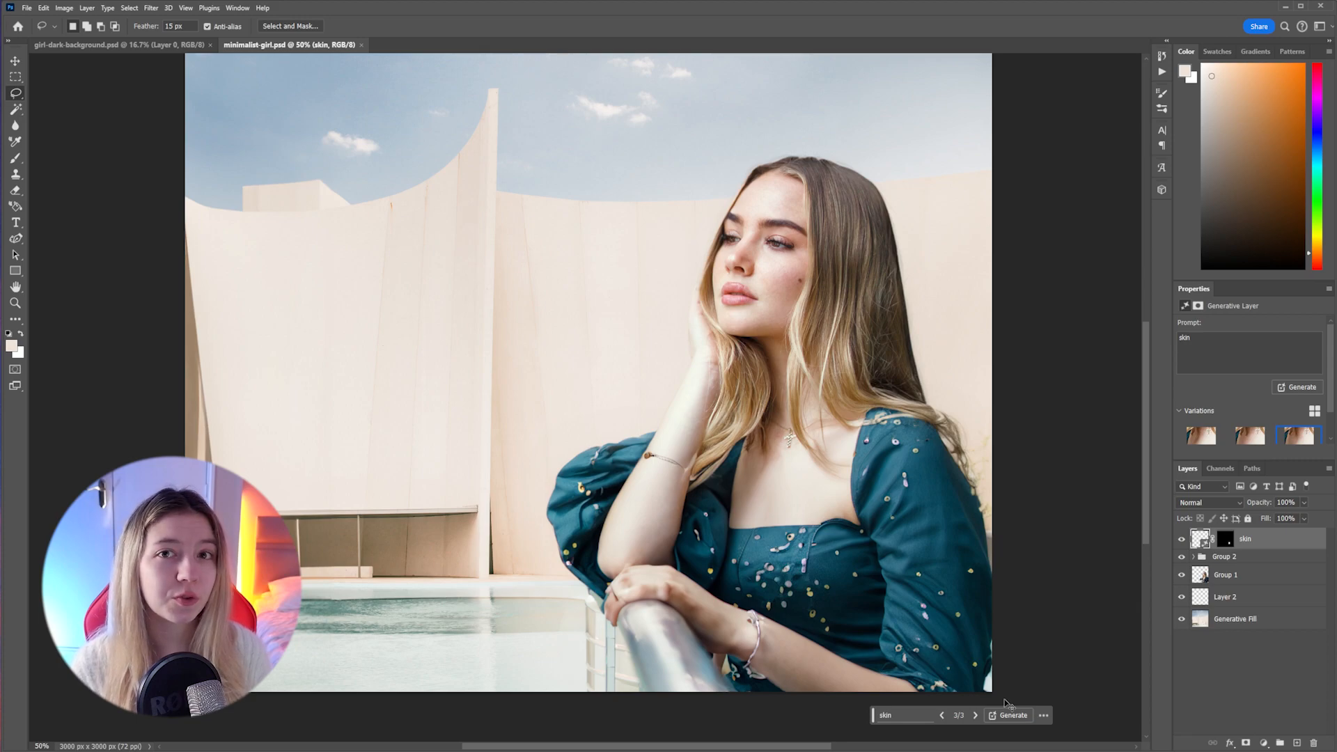